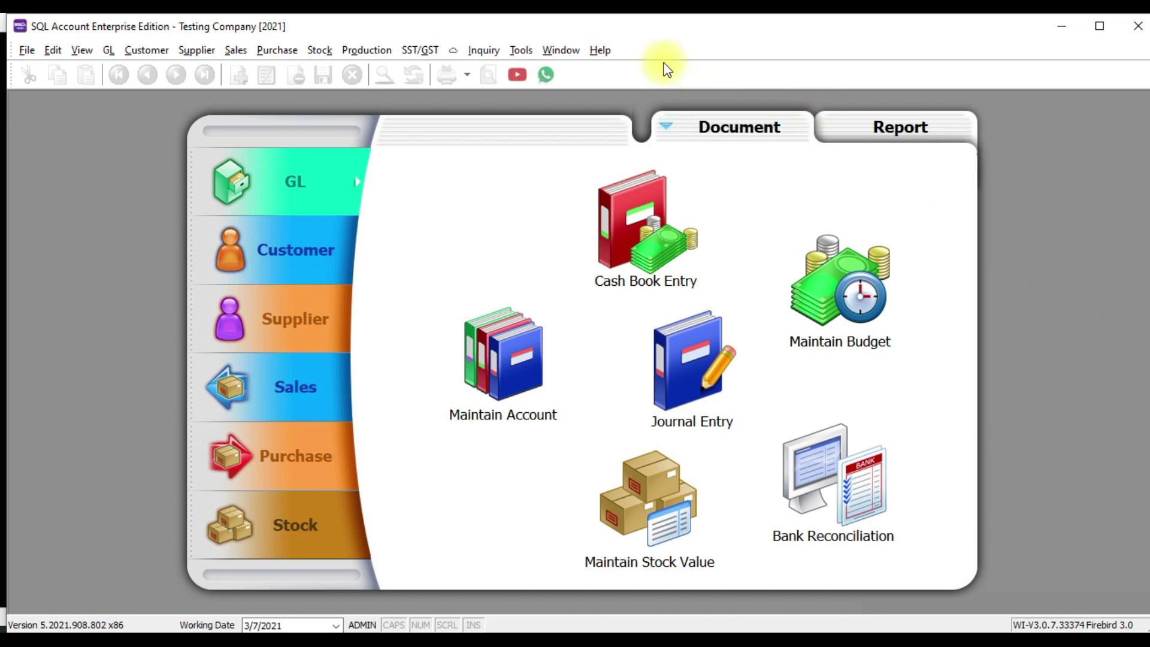
Open the Maintain User list showing ADMIN, FAUNG, TEST and LEE, and start a new user
left_click(520, 50)
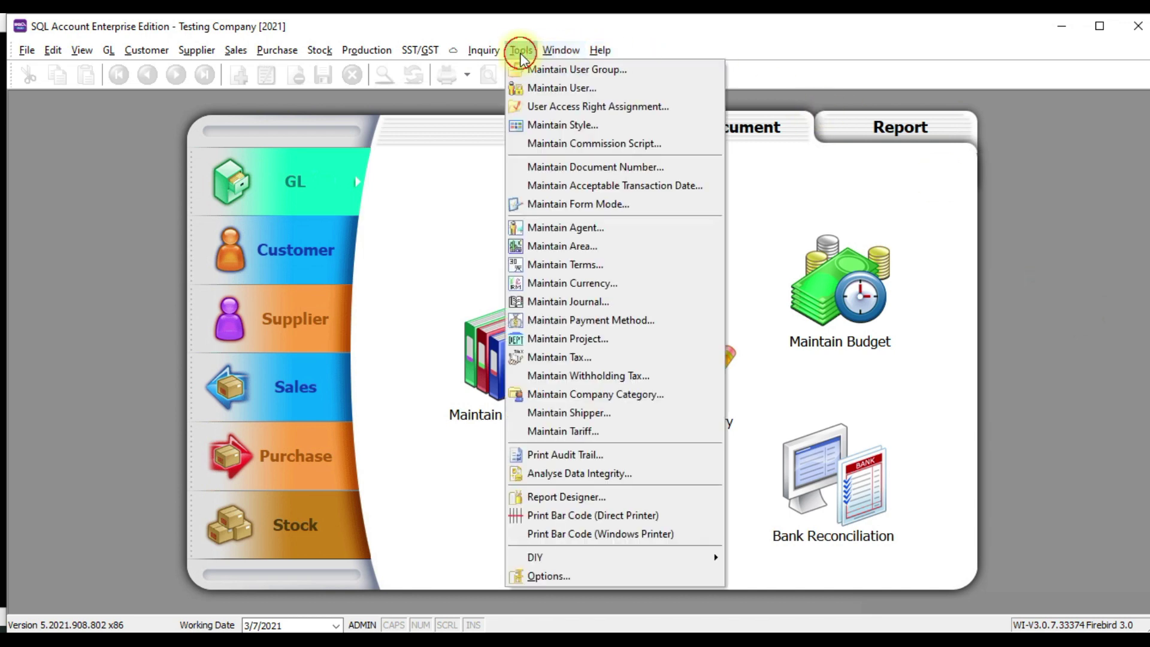
left_click(529, 88)
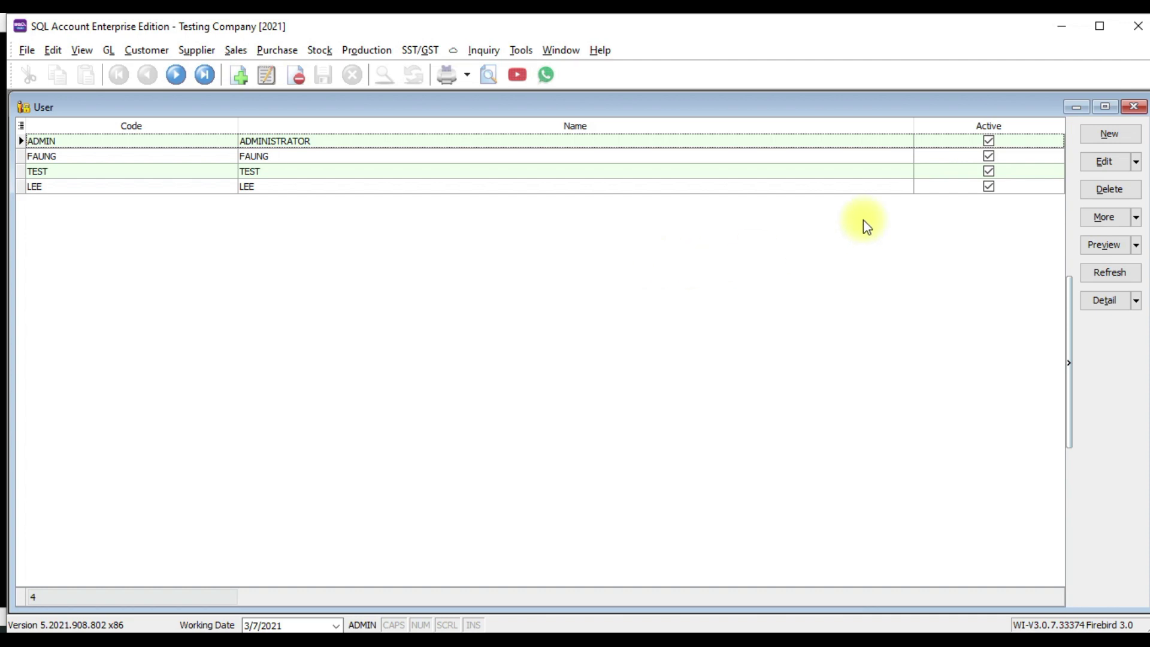
left_click(1106, 138)
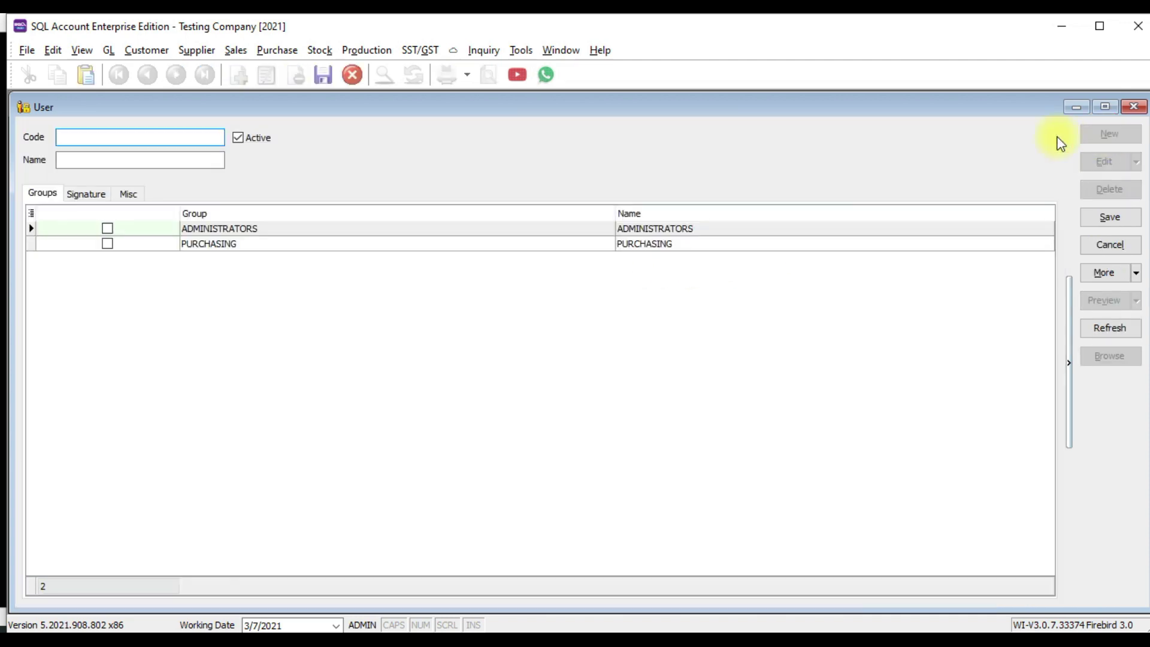
Enter the staff member's name in capitals as the new user's code and save the record
key("Caps_Lock")
type("BRYAN")
key("Tab")
type("BRYAN")
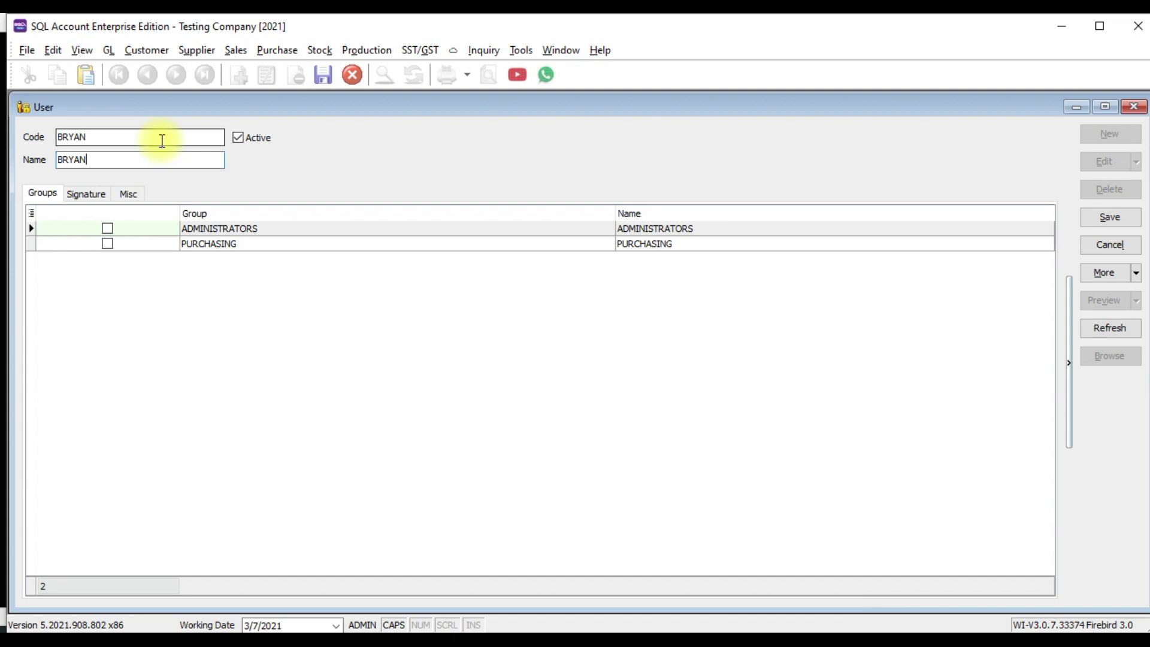
left_click(521, 50)
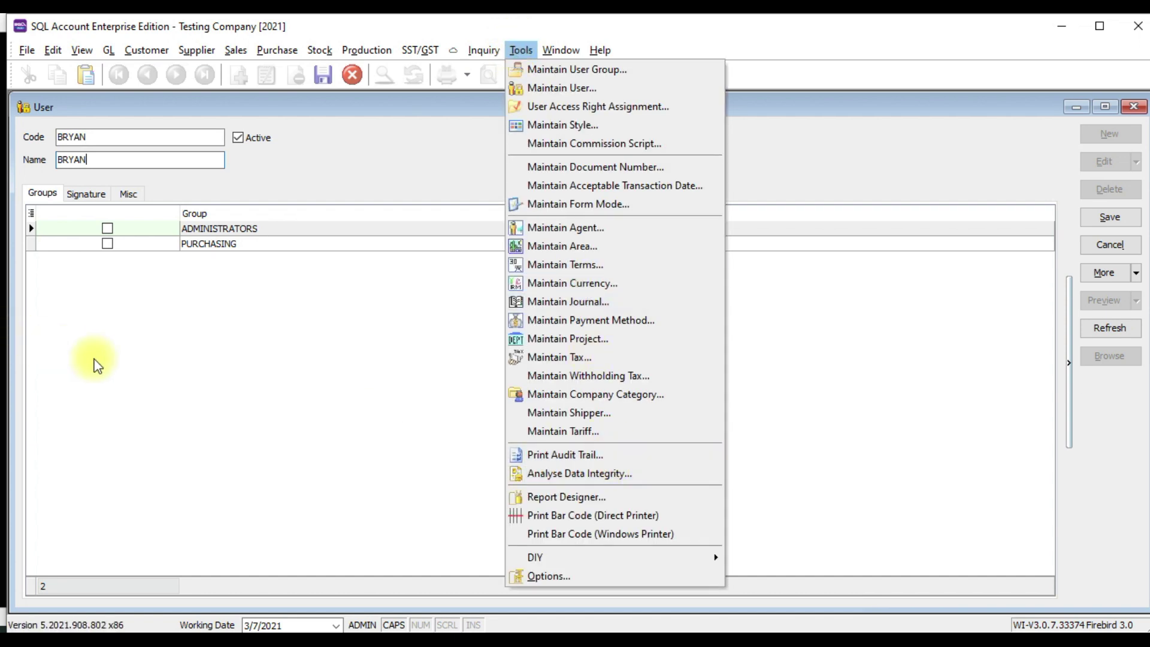
left_click(127, 368)
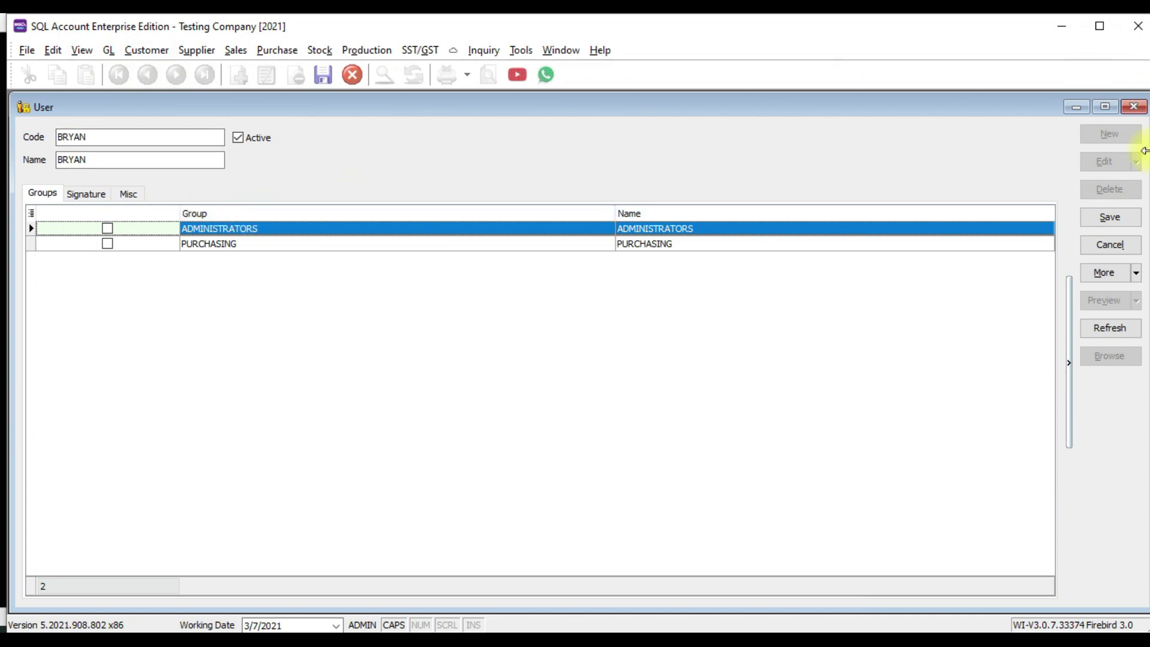
left_click(1107, 222)
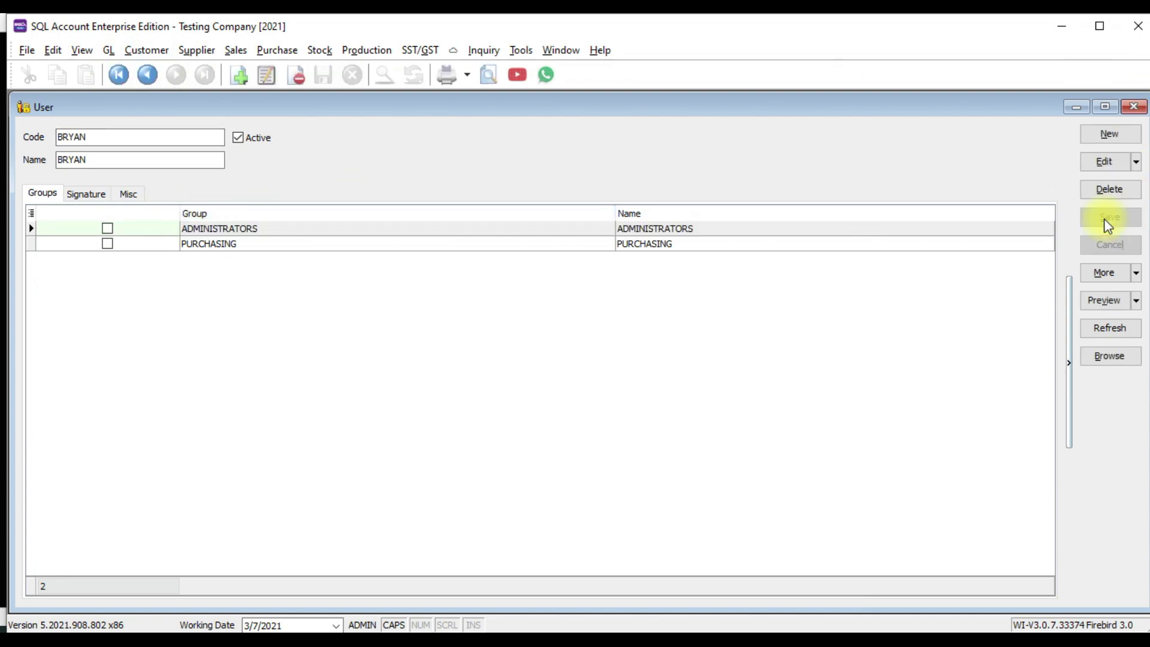
Generate a new password for the user via More > Reset Password and copy it to the clipboard
left_click(1135, 273)
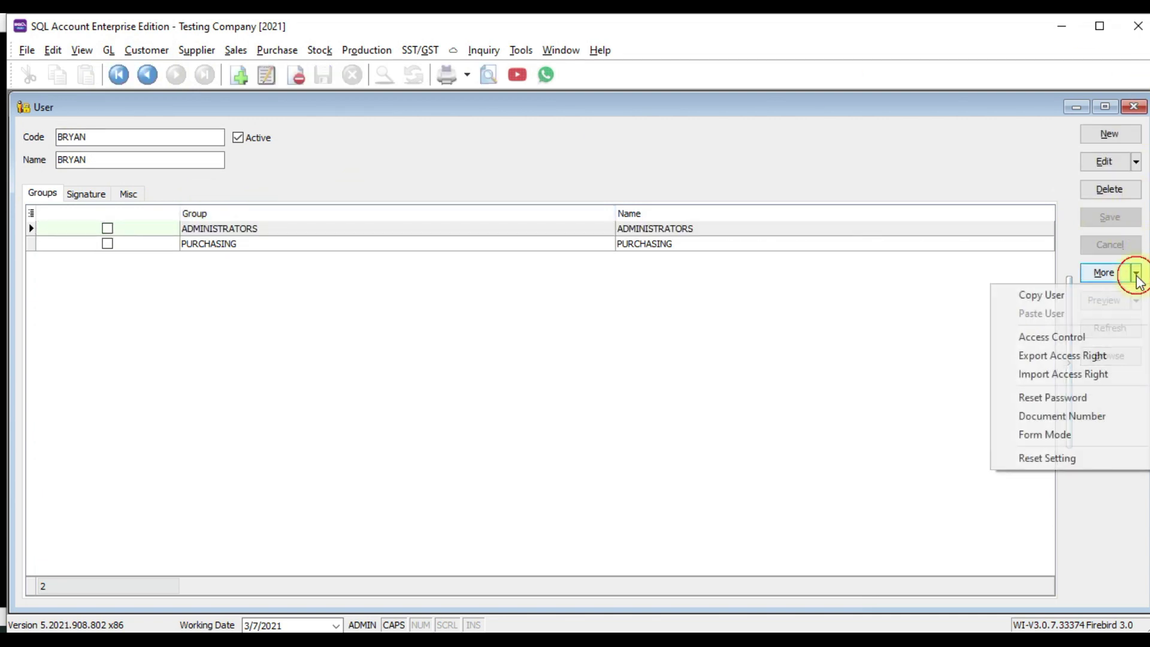
left_click(1037, 401)
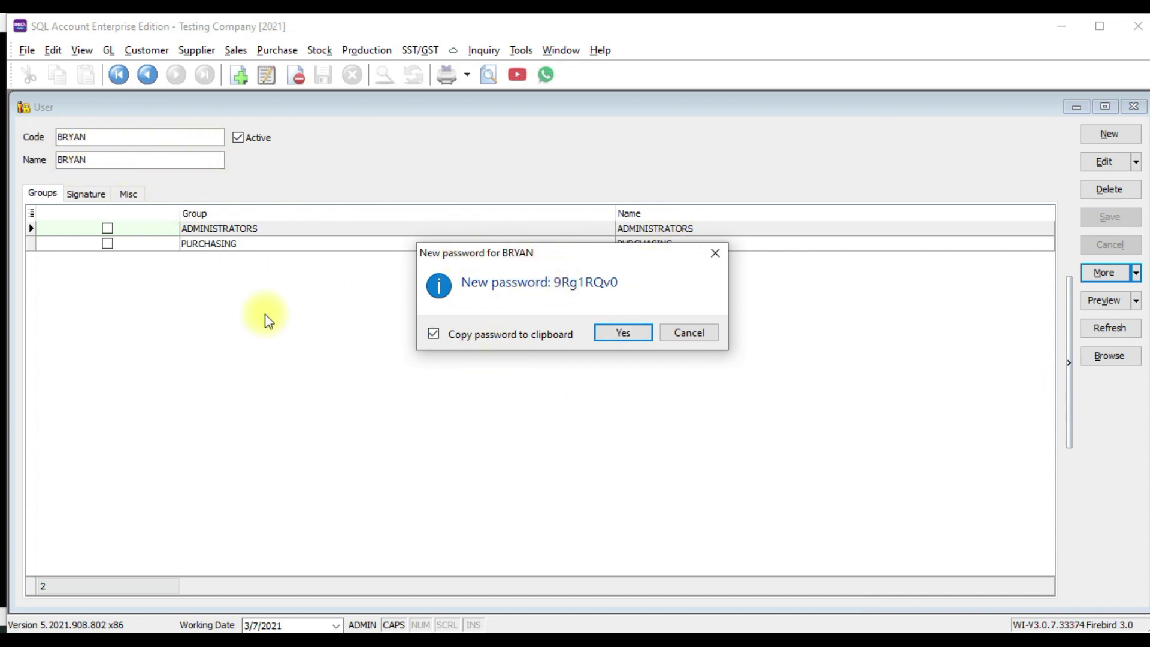
left_click(619, 334)
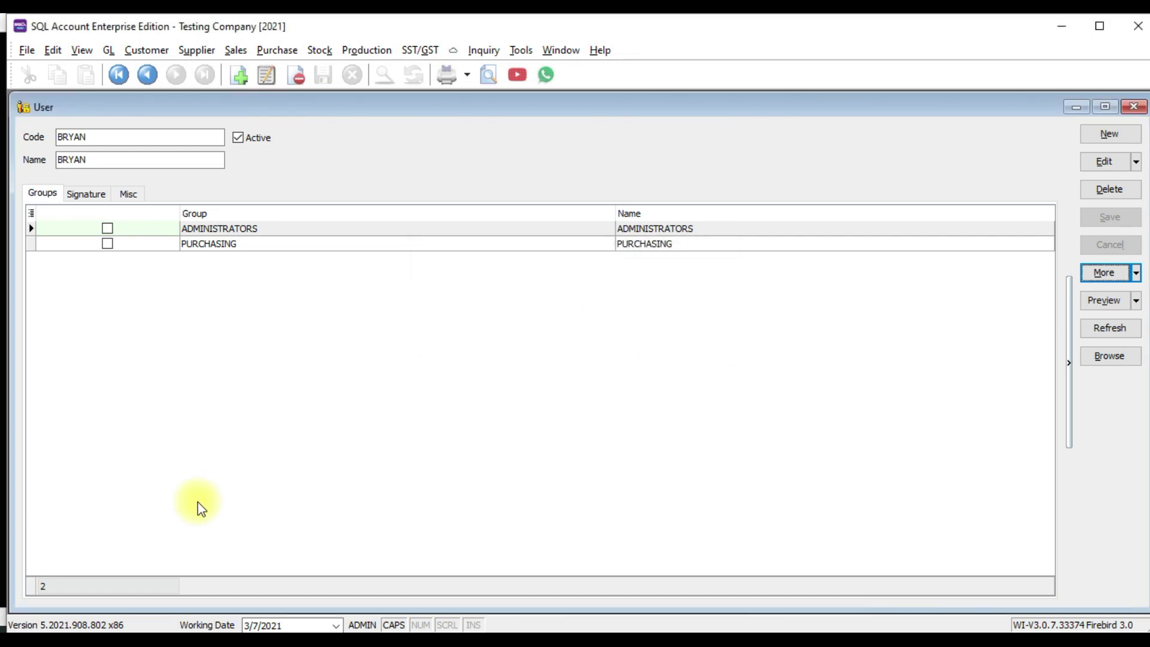
left_click(173, 628)
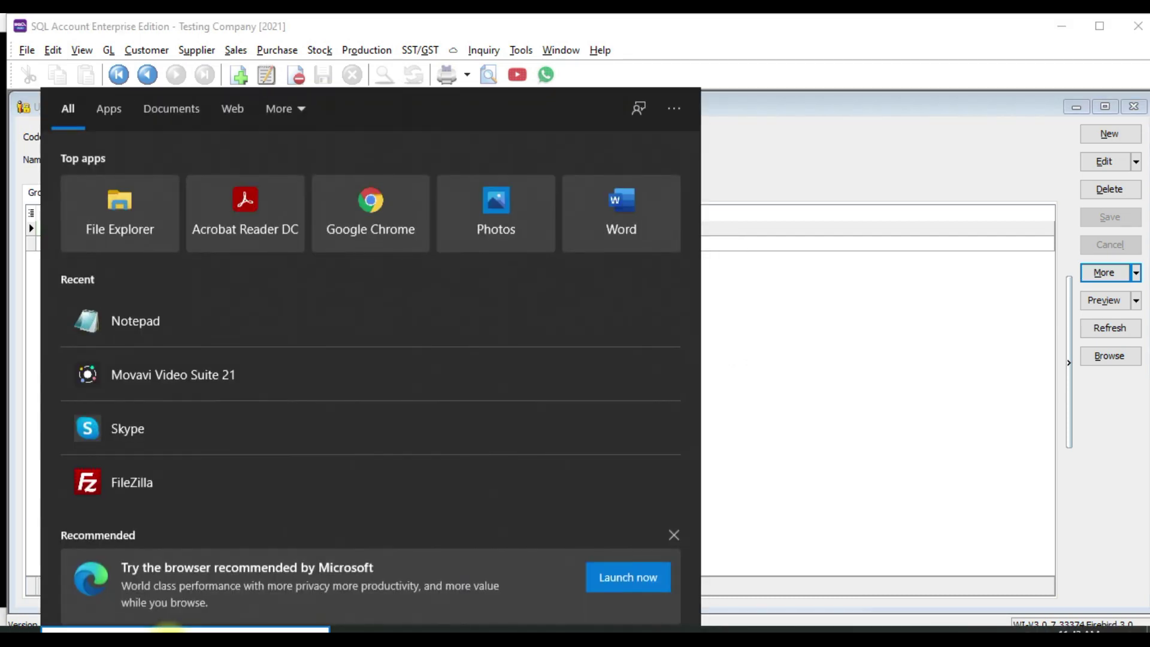
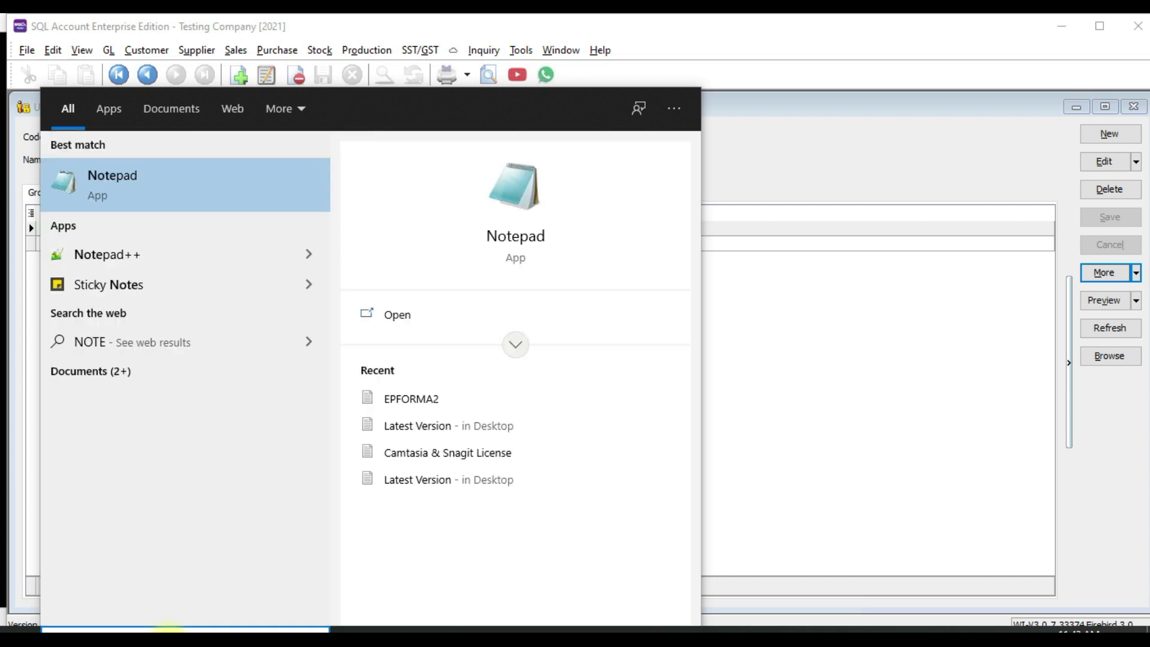
key("Return")
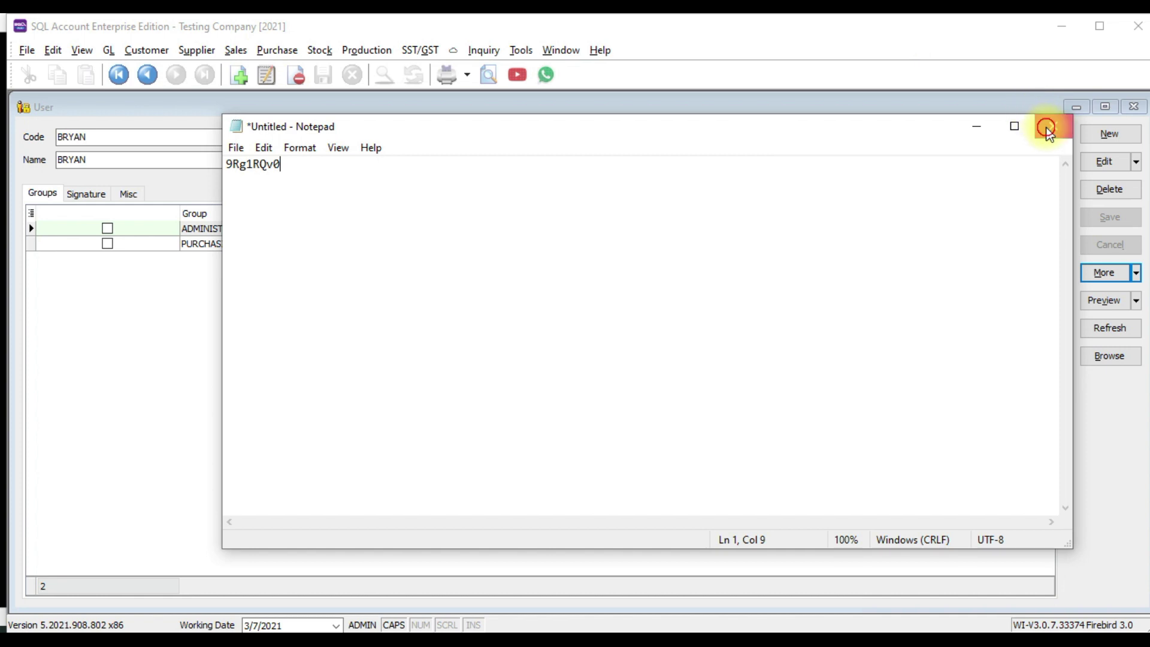
left_click(1051, 125)
left_click(594, 330)
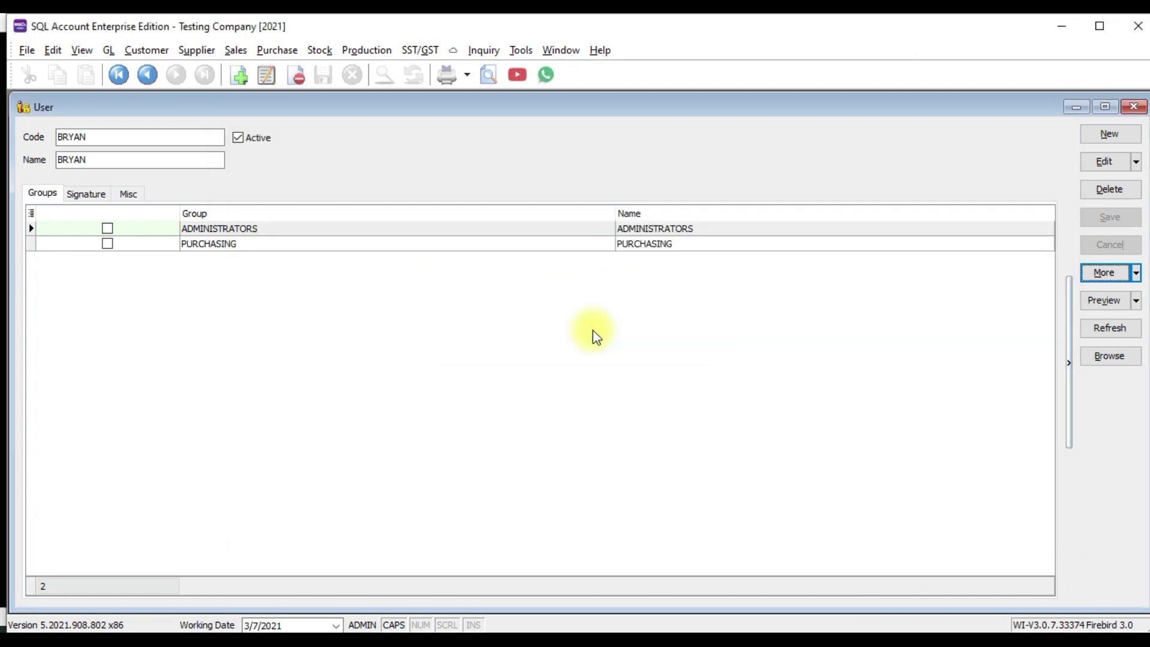
left_click(27, 49)
Log out and log on to Testing Company as the new user with the copied password, fixing a mistyped name
left_click(46, 107)
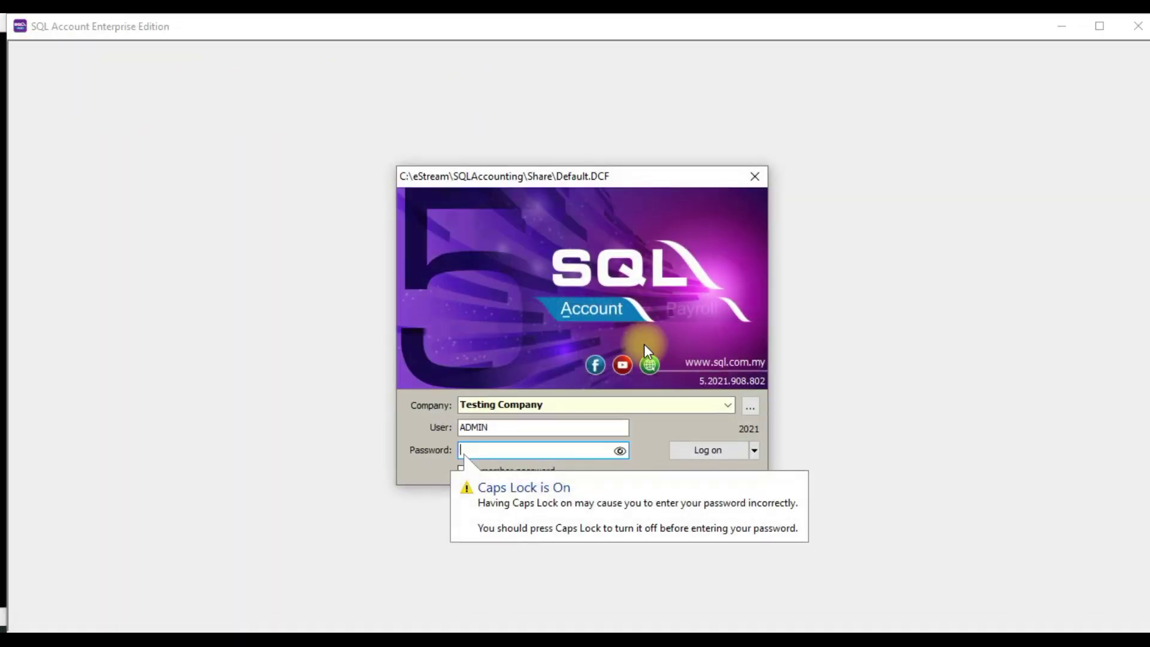
left_click(575, 429)
type("BTYAN")
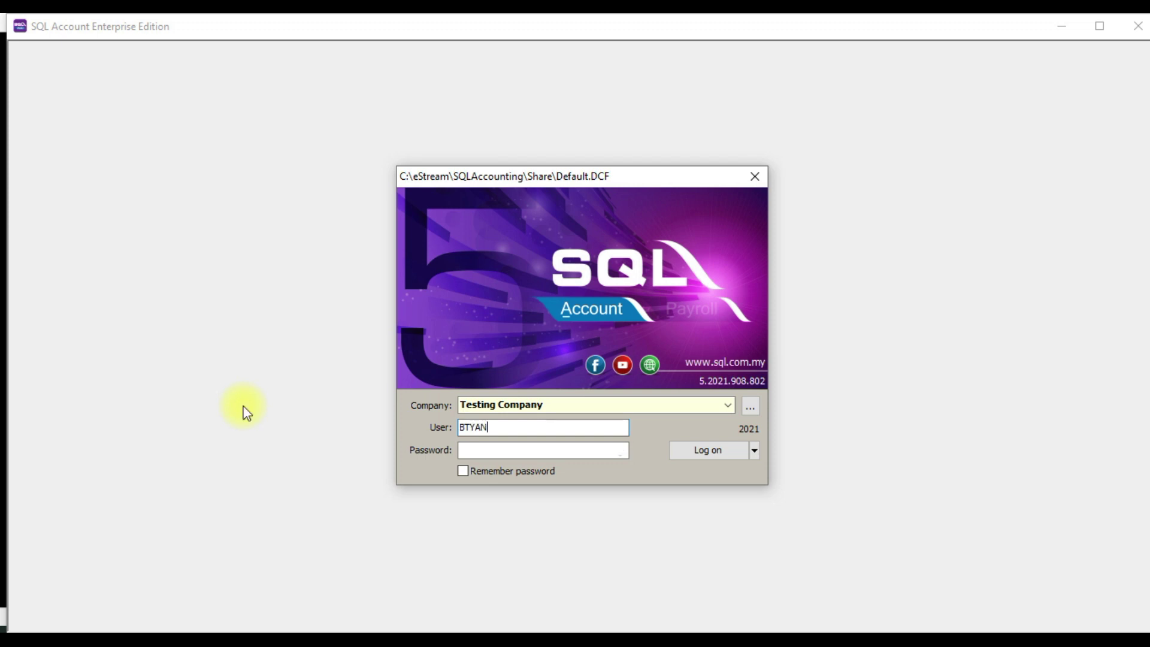
key("Tab")
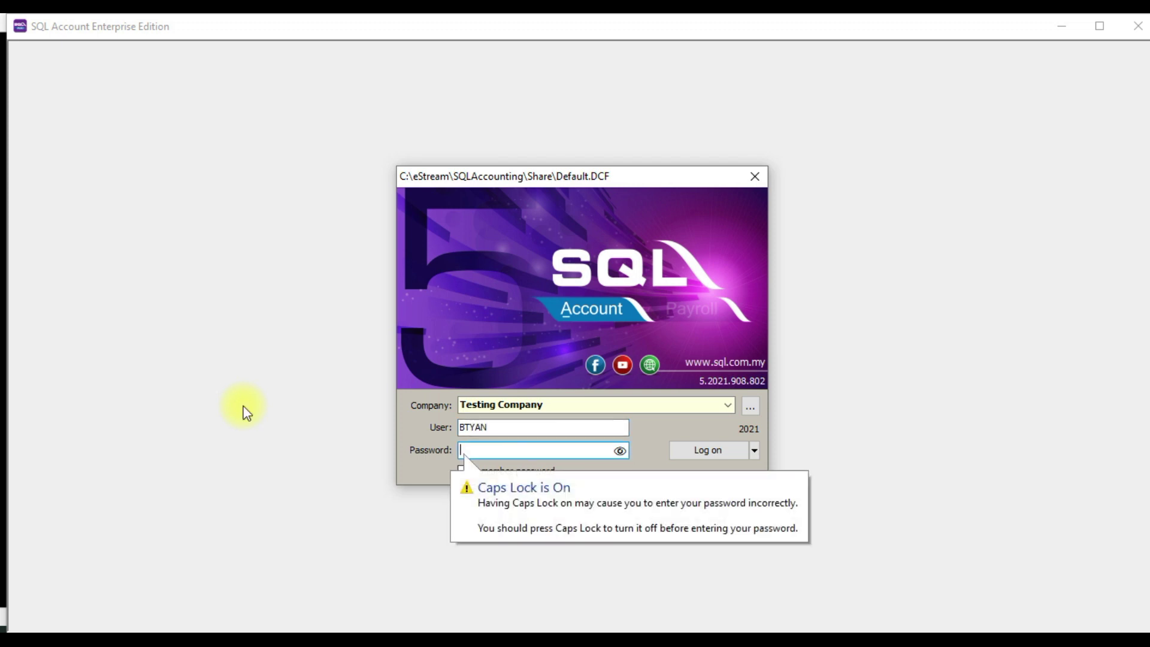
left_click(576, 426)
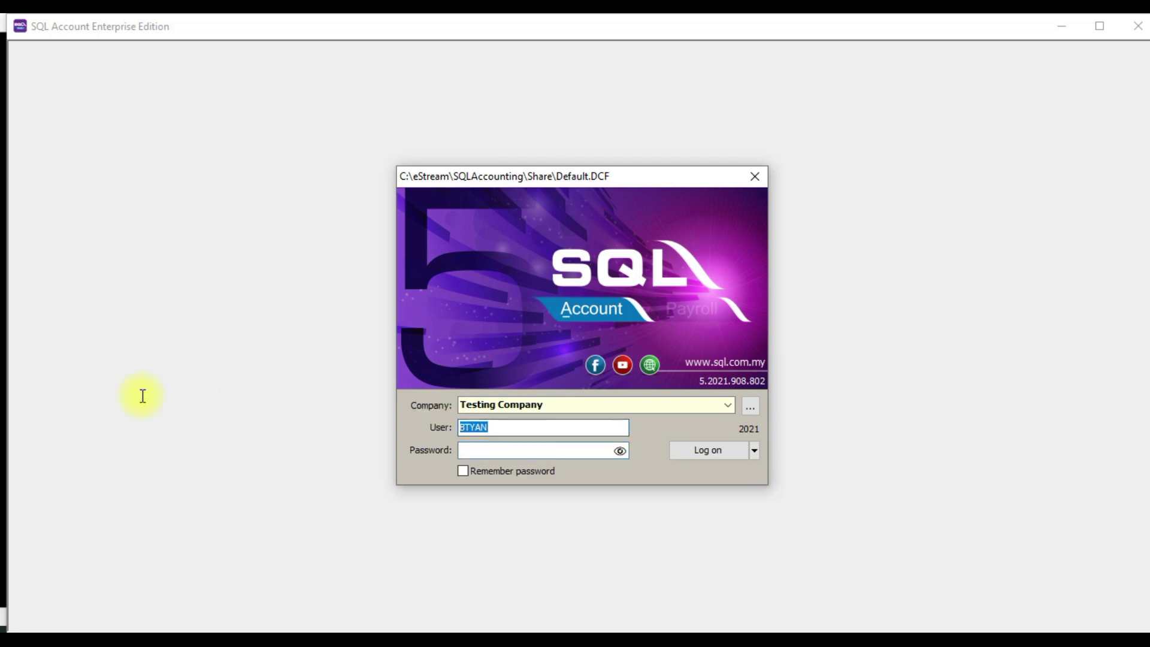
type("BRYAN")
key("Tab")
type("********")
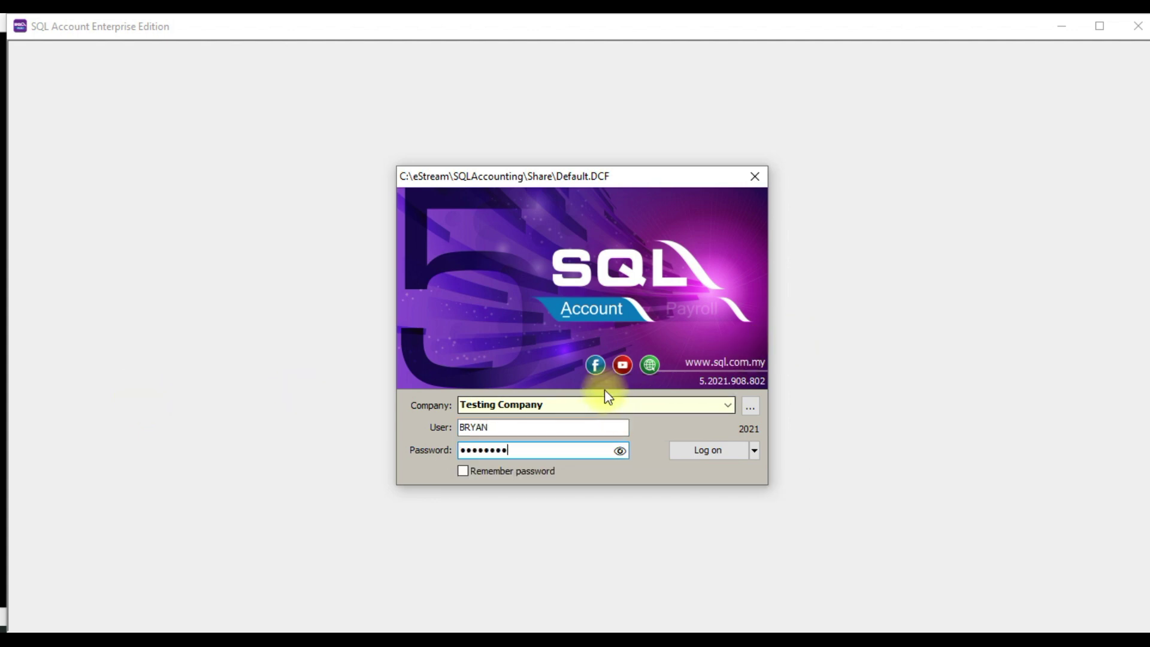
left_click(703, 451)
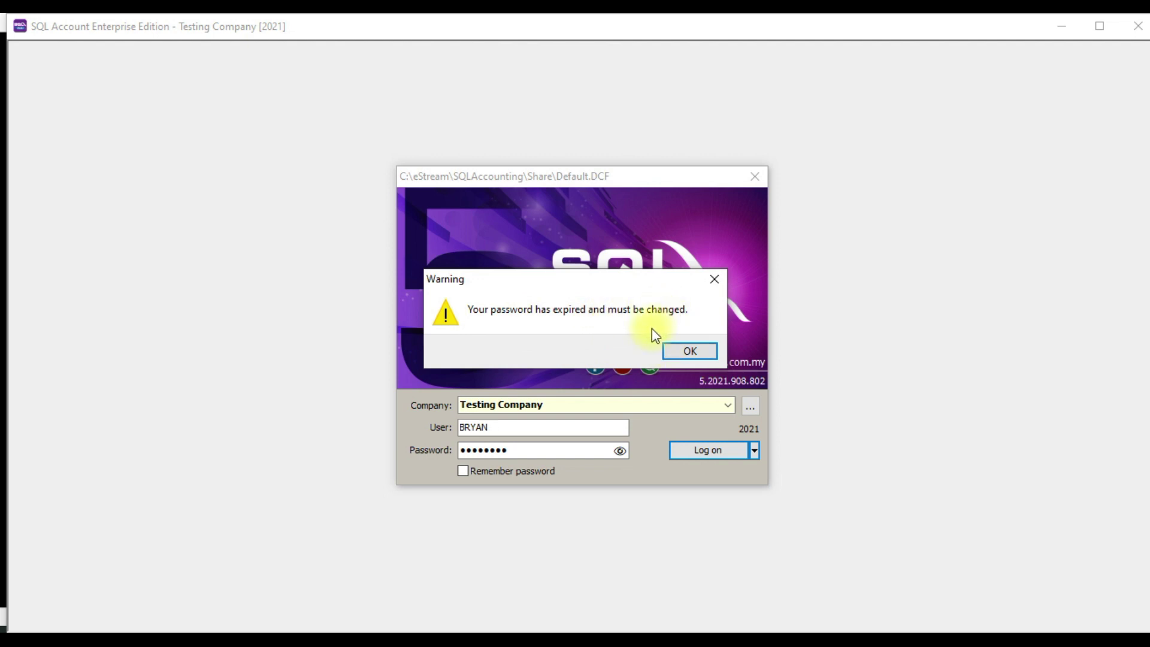
Acknowledge the expired-password warning and paste the current password
left_click(671, 351)
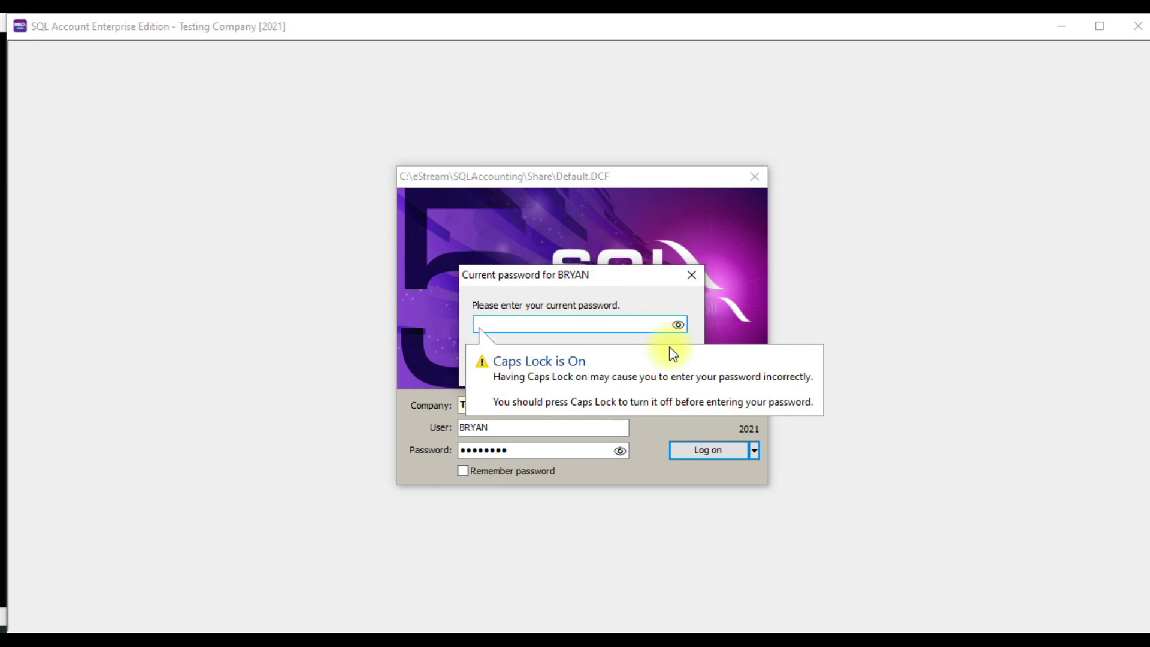
key("ctrl+v")
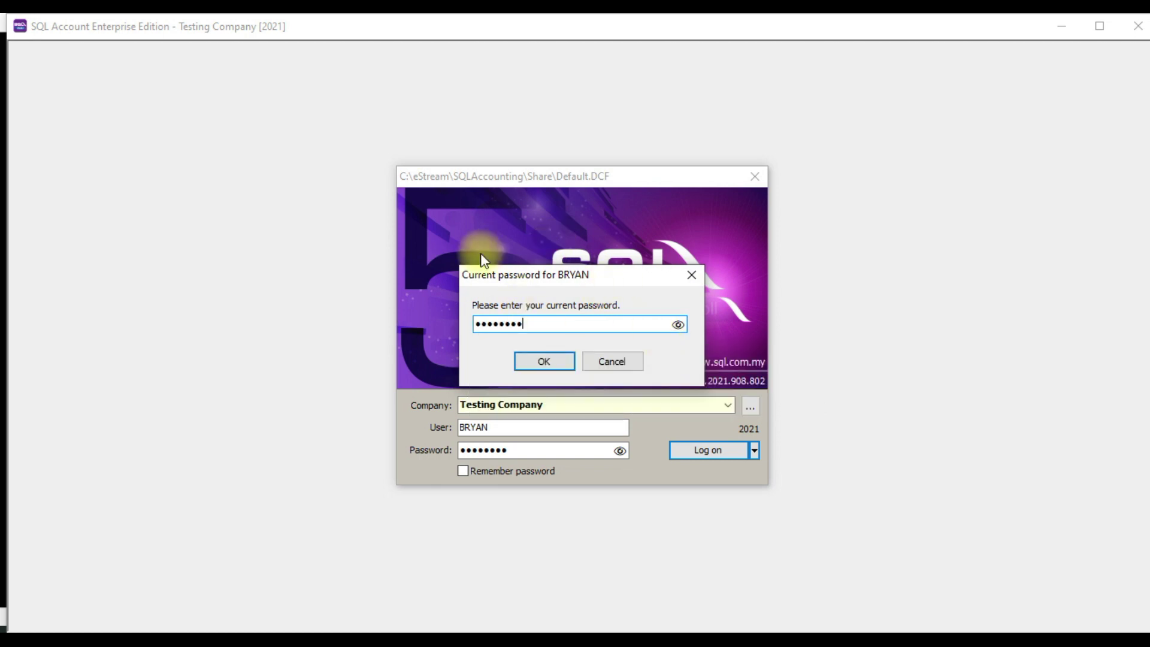
left_click(544, 360)
key("Caps_Lock")
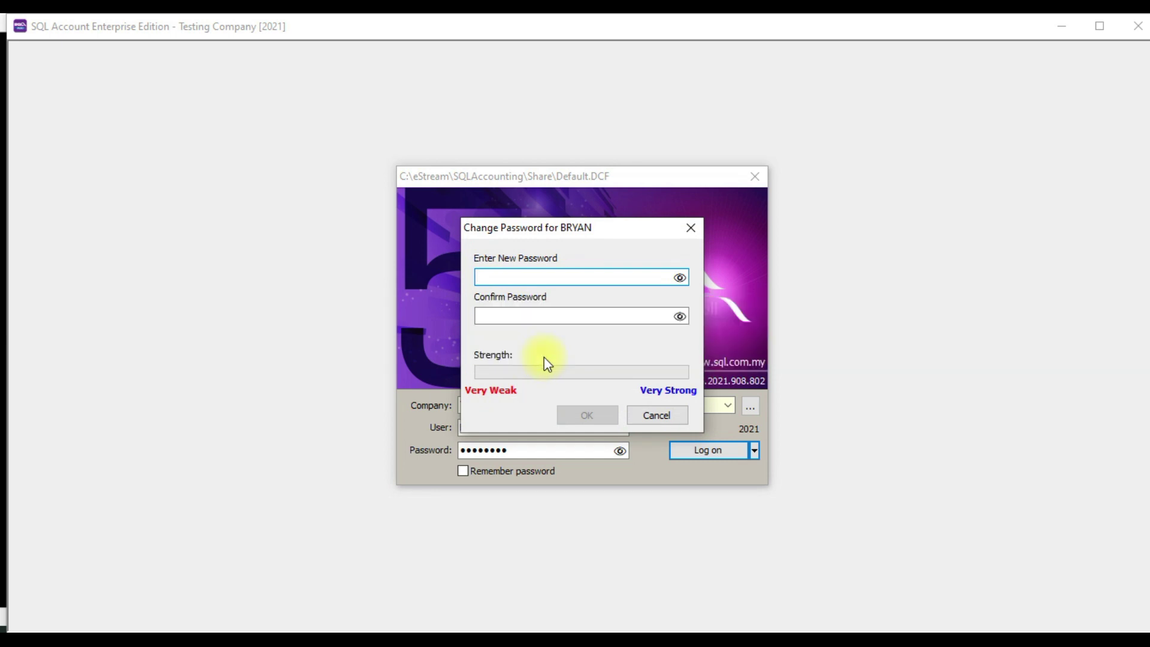
Enter and confirm the new password, then finish logging in to Testing Company
left_click(561, 274)
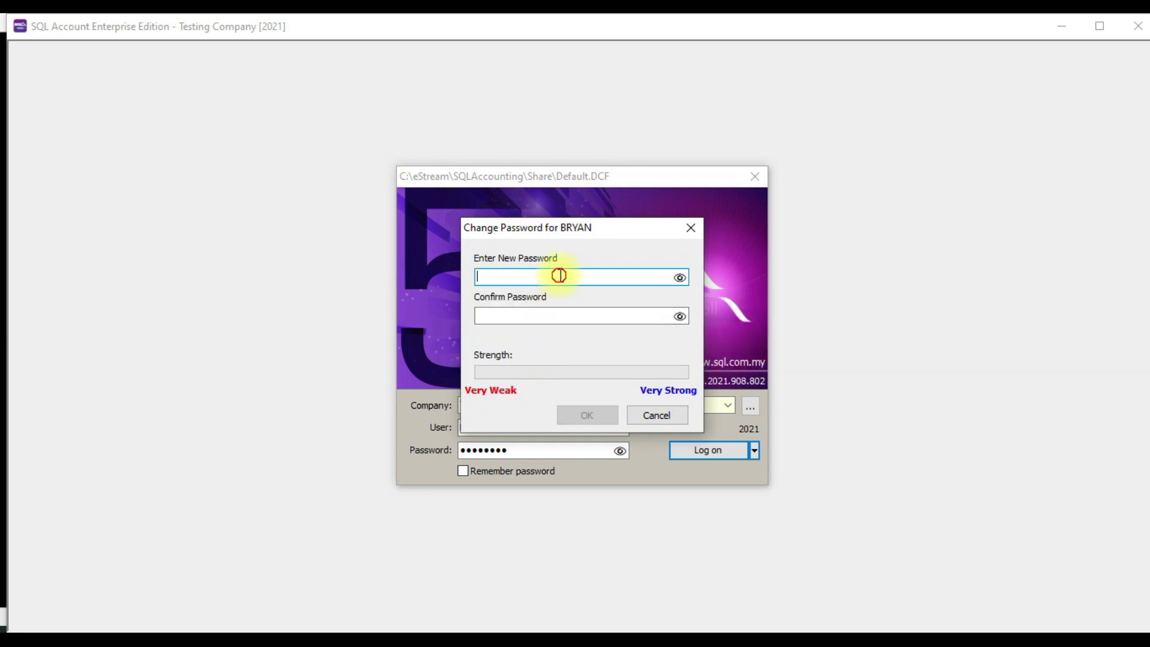
key("Tab")
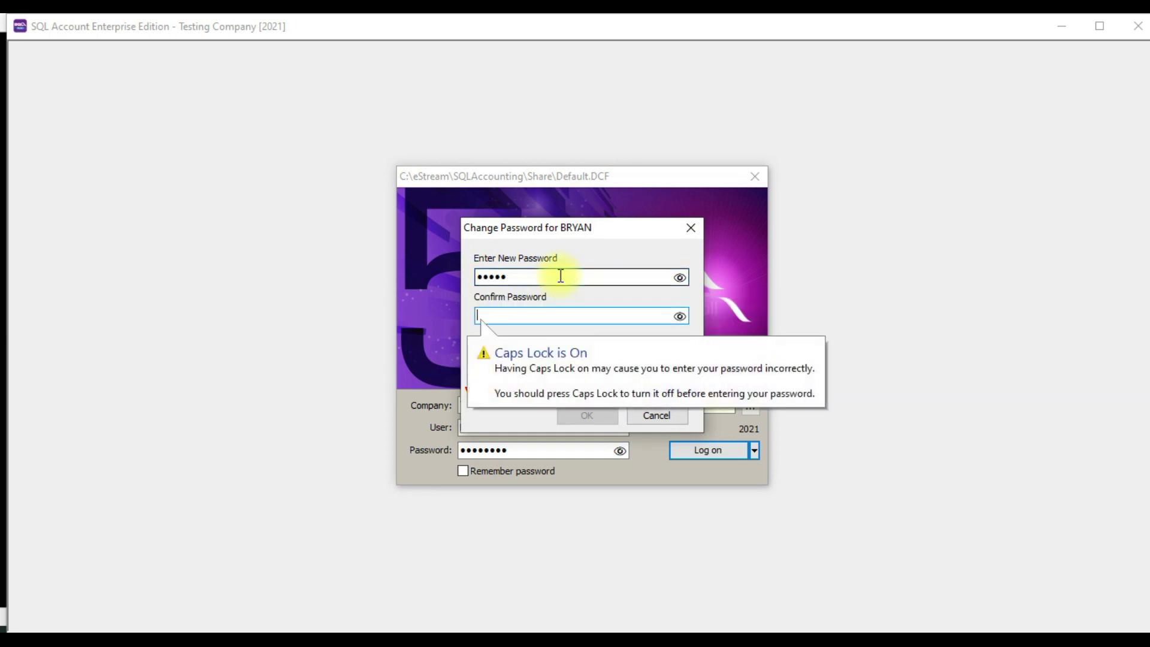
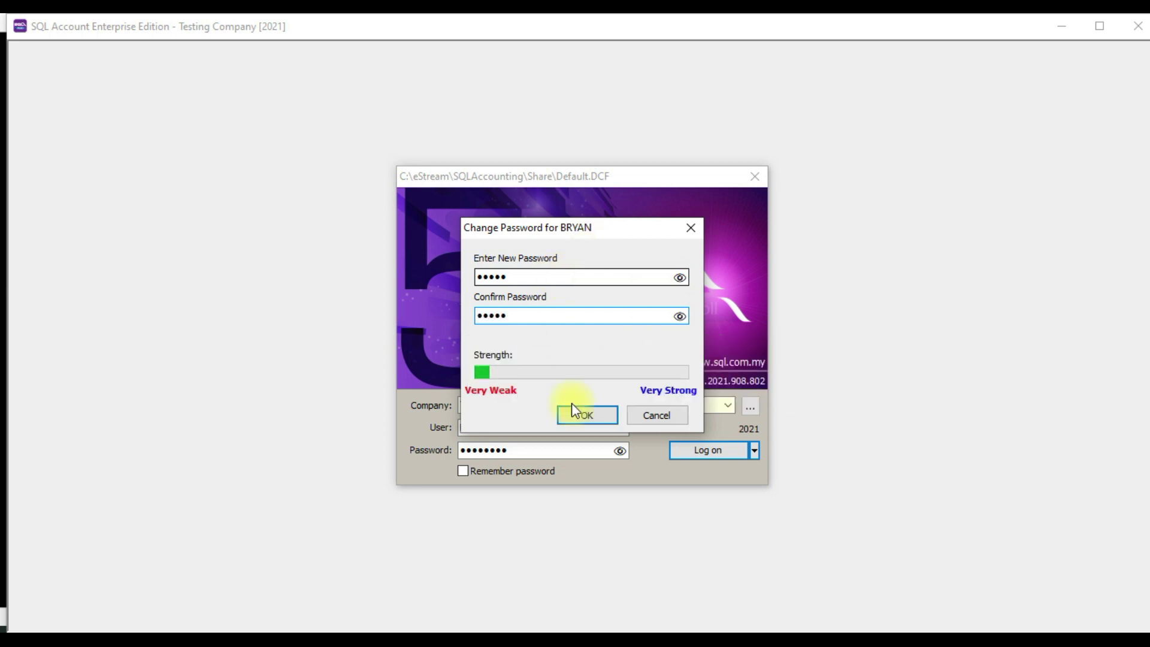
left_click(595, 417)
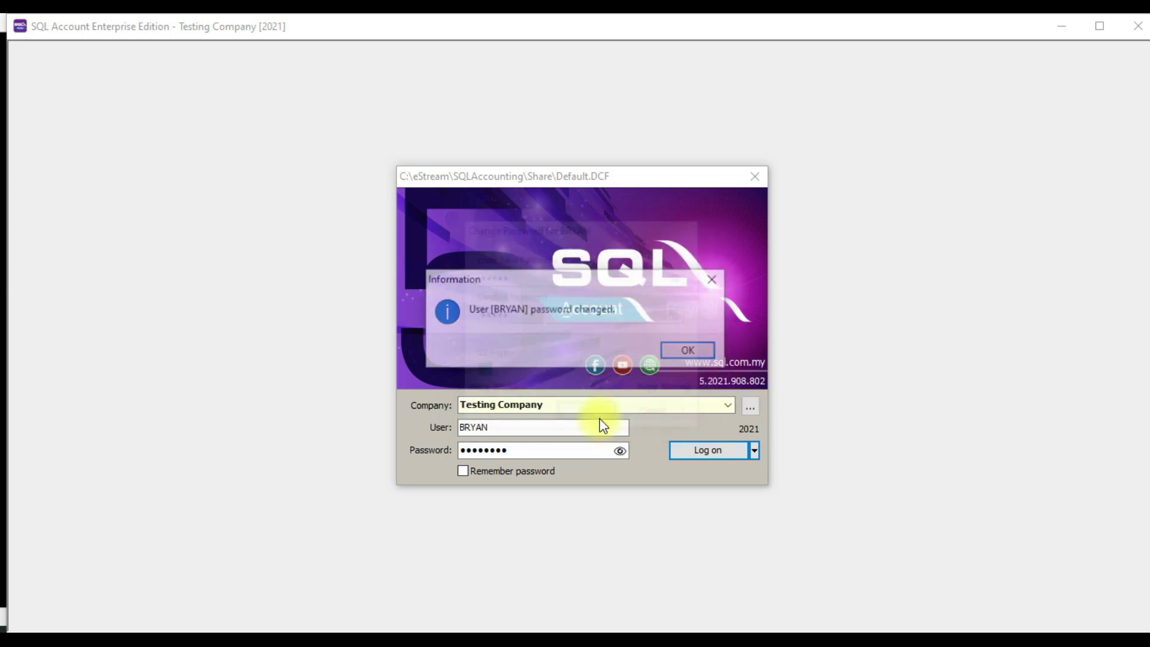
left_click(692, 350)
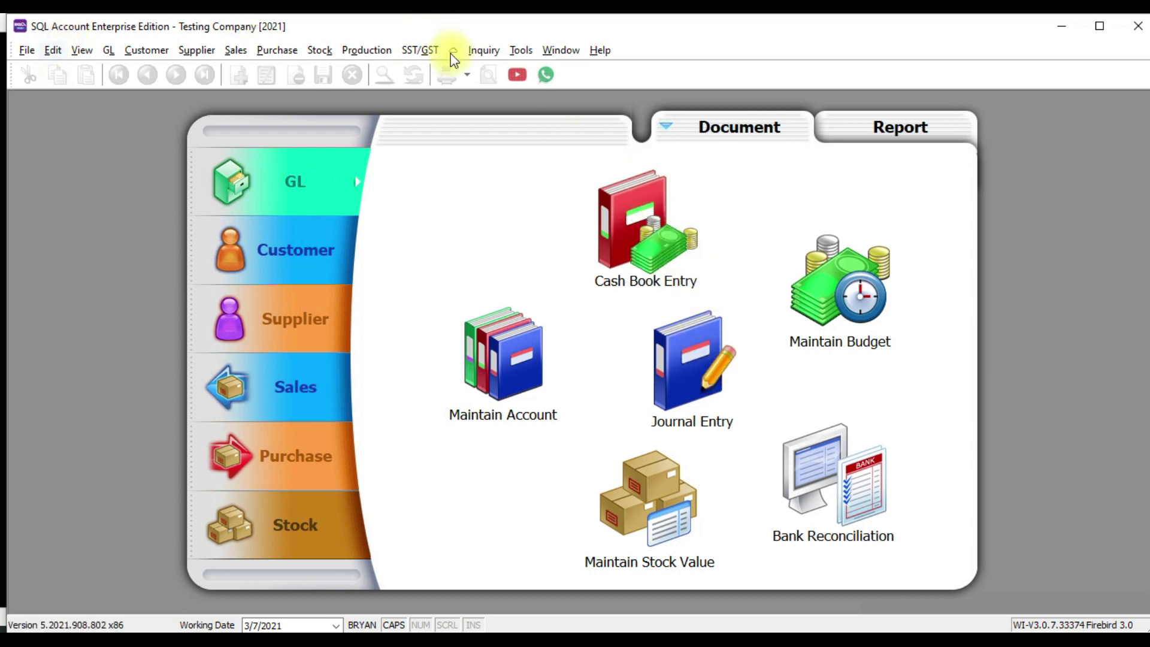
left_click(520, 50)
Generate a fresh password from the new user's record, then close the record
left_click(538, 84)
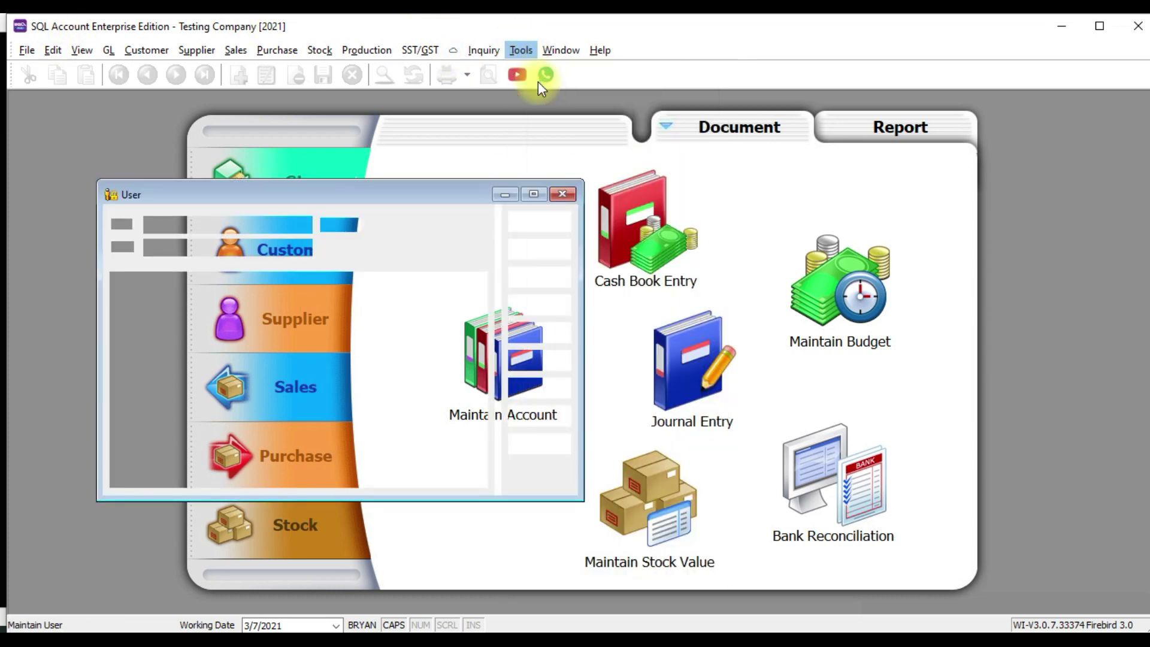
double_click(231, 290)
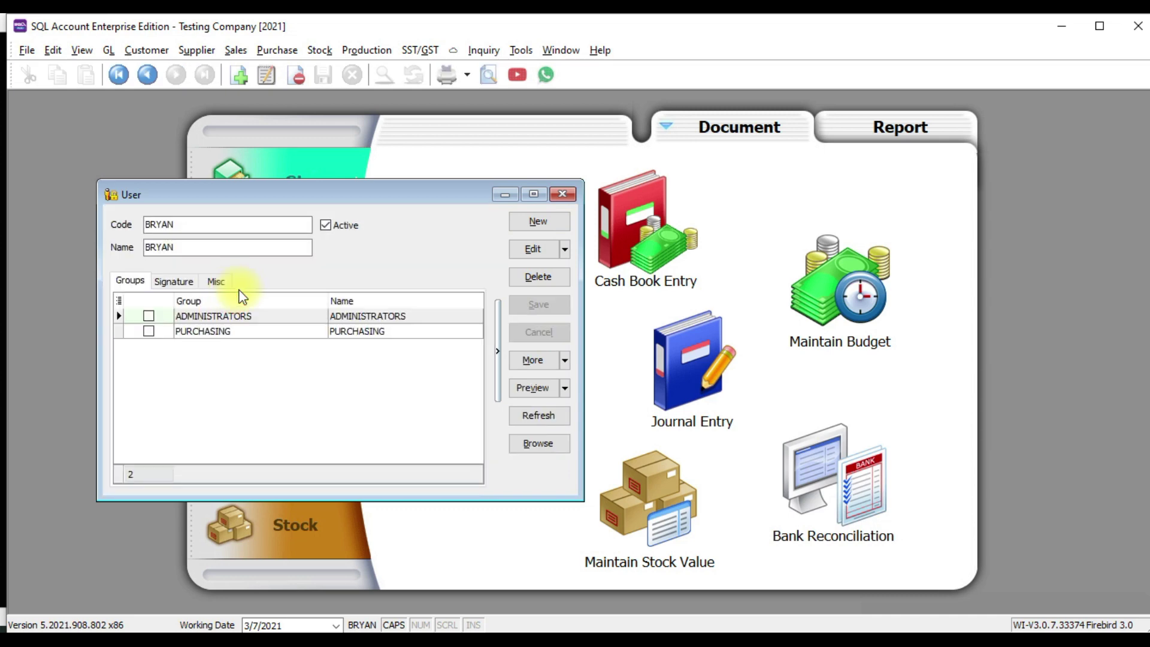
left_click(563, 359)
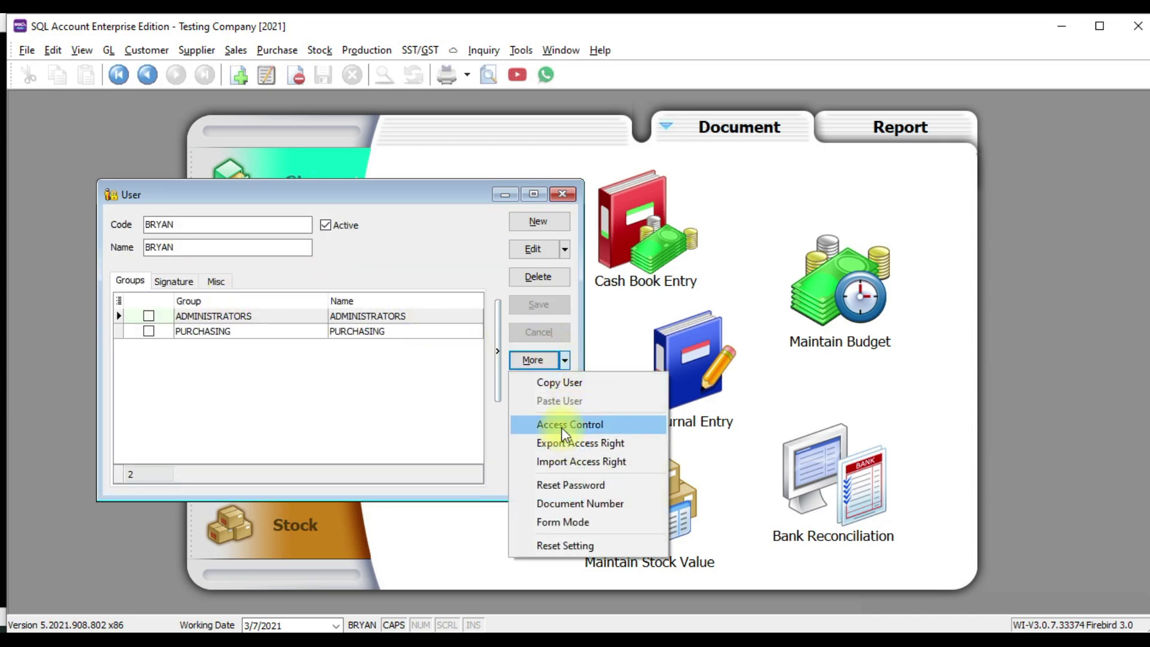
left_click(555, 484)
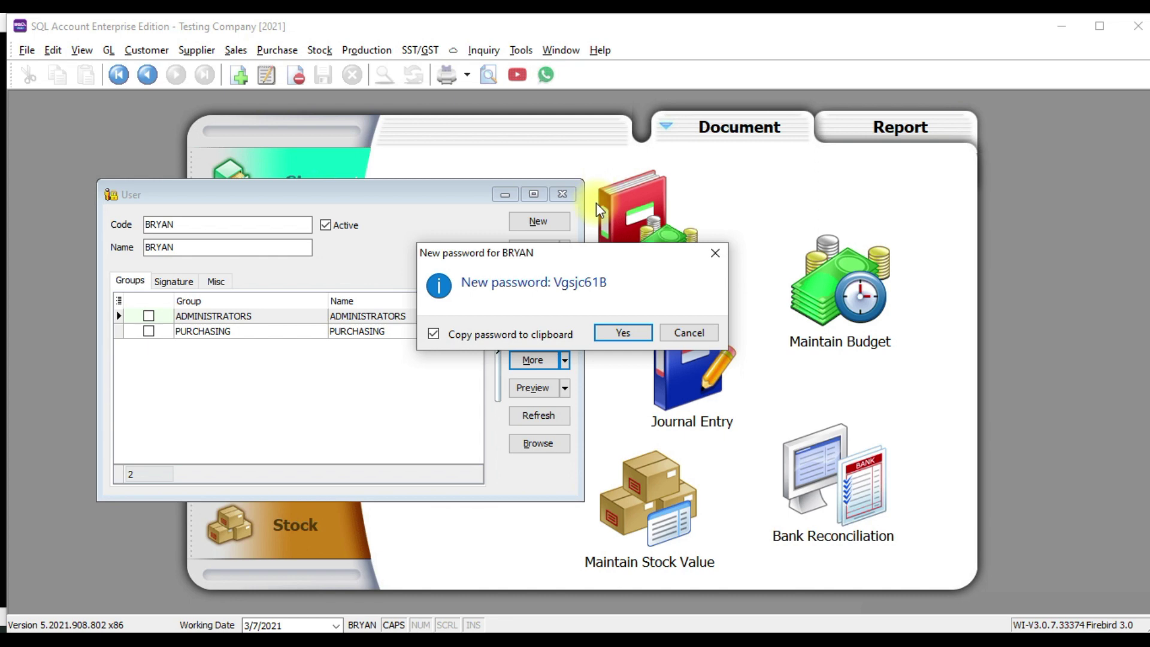
left_click(716, 252)
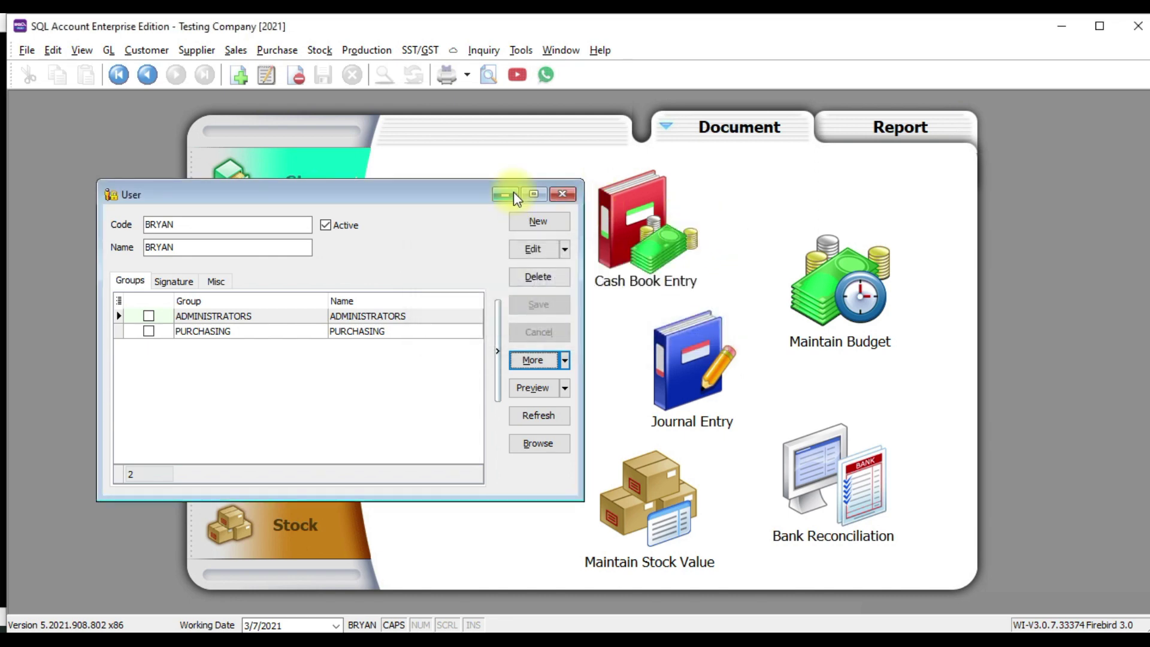
left_click(561, 193)
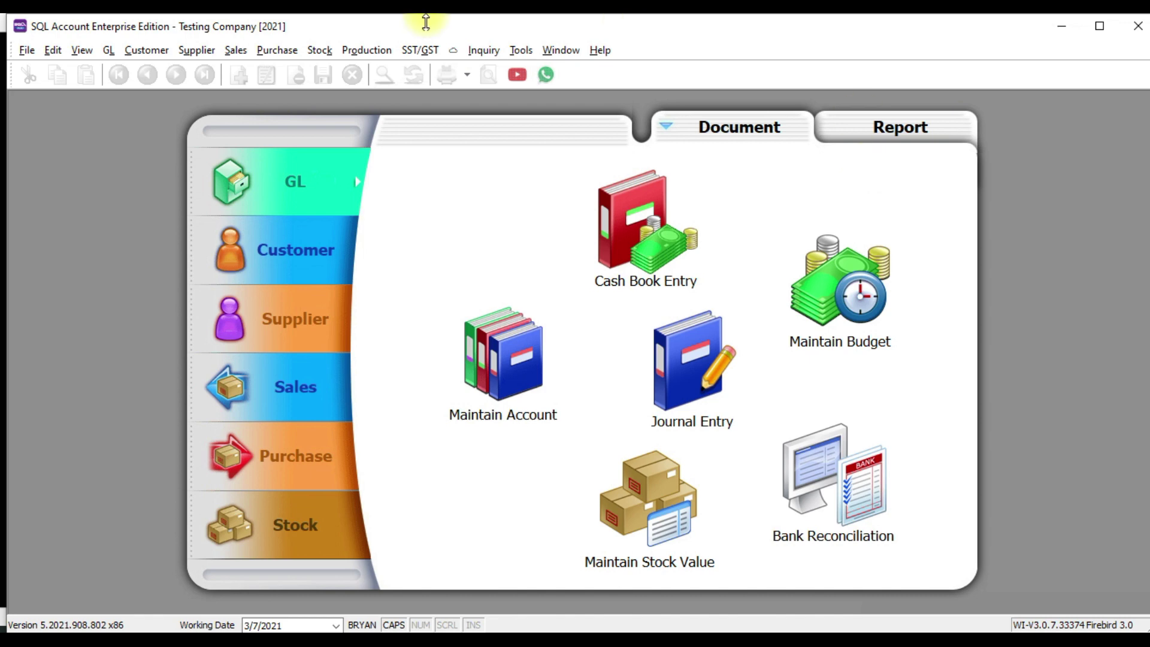
Open the maximized user list and bring up Access Control for all users
left_click(520, 49)
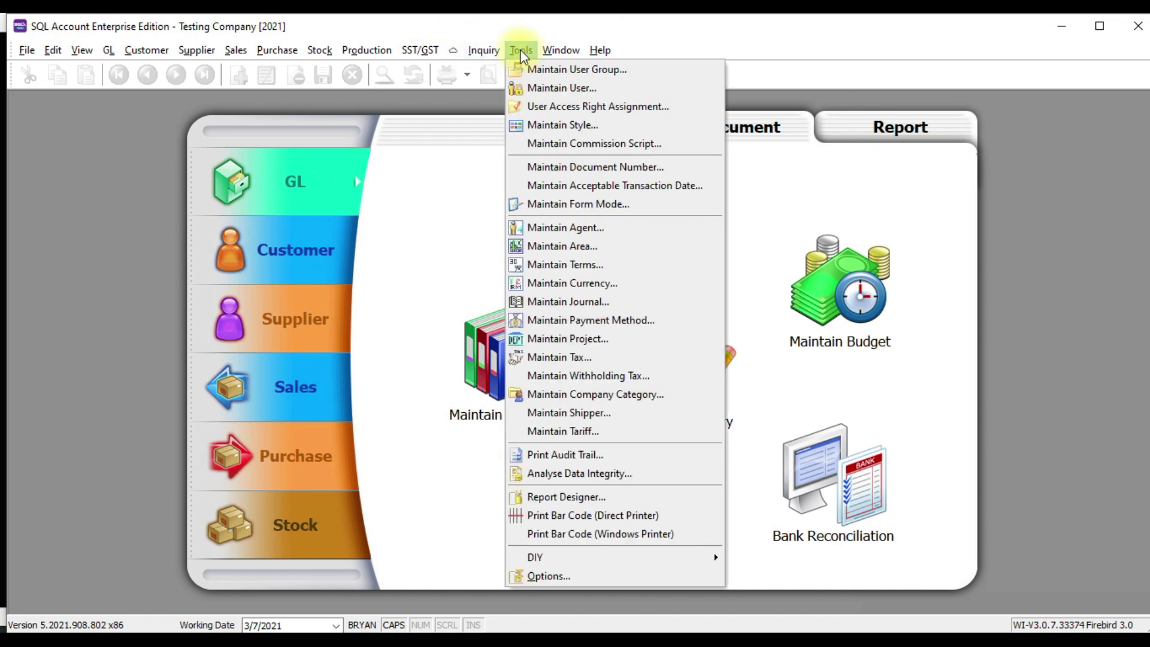
left_click(540, 88)
left_click(537, 187)
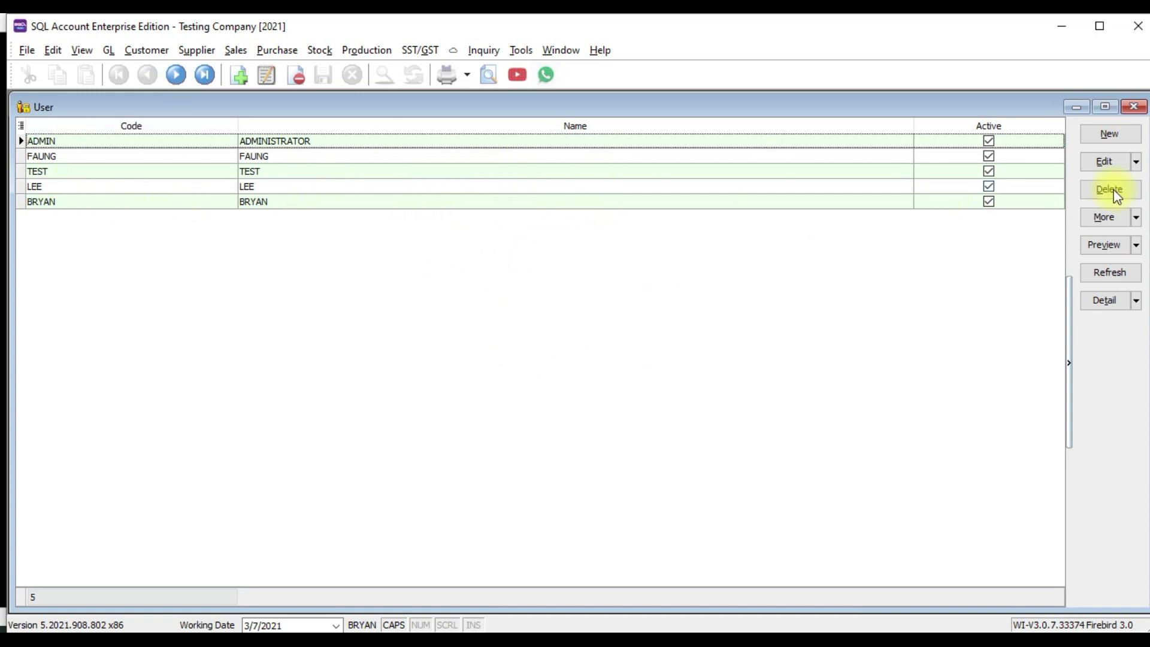
left_click(1135, 219)
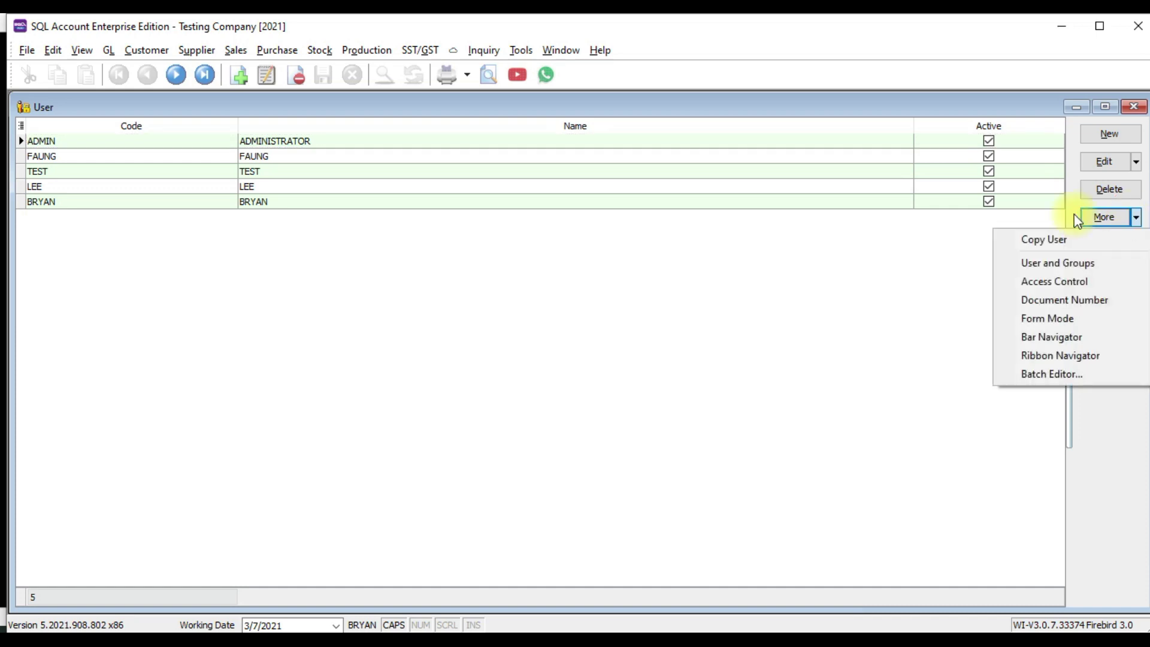
left_click(1030, 281)
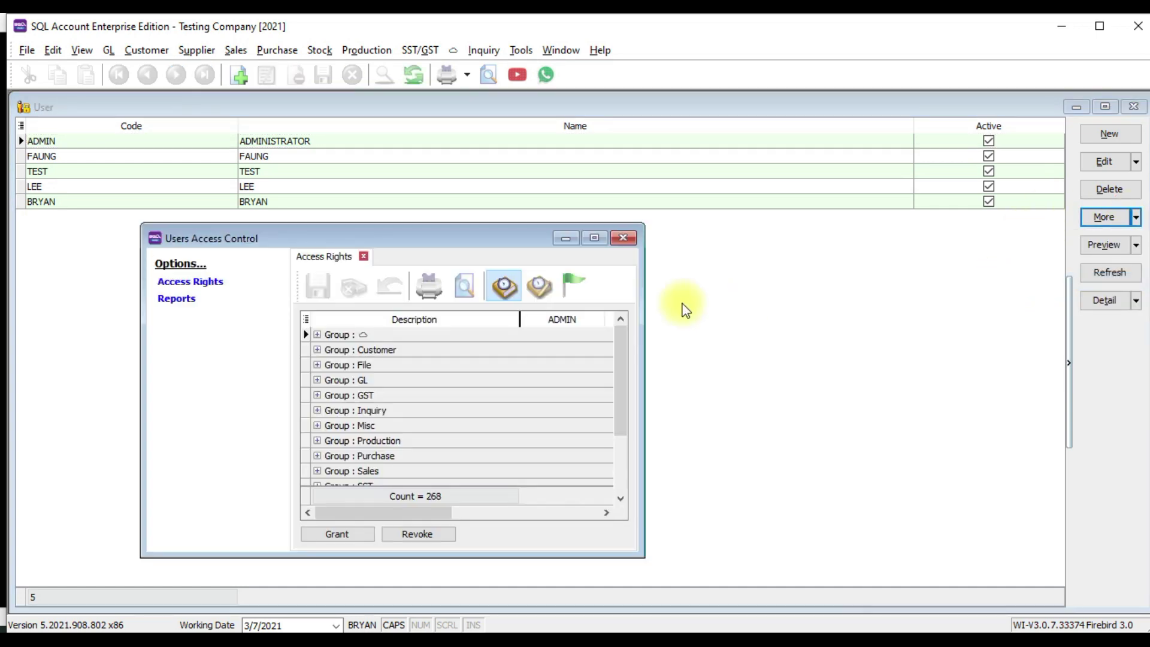
Maximize access control, expand the Sales group and select the new user's Invoice rights cell
left_click(601, 237)
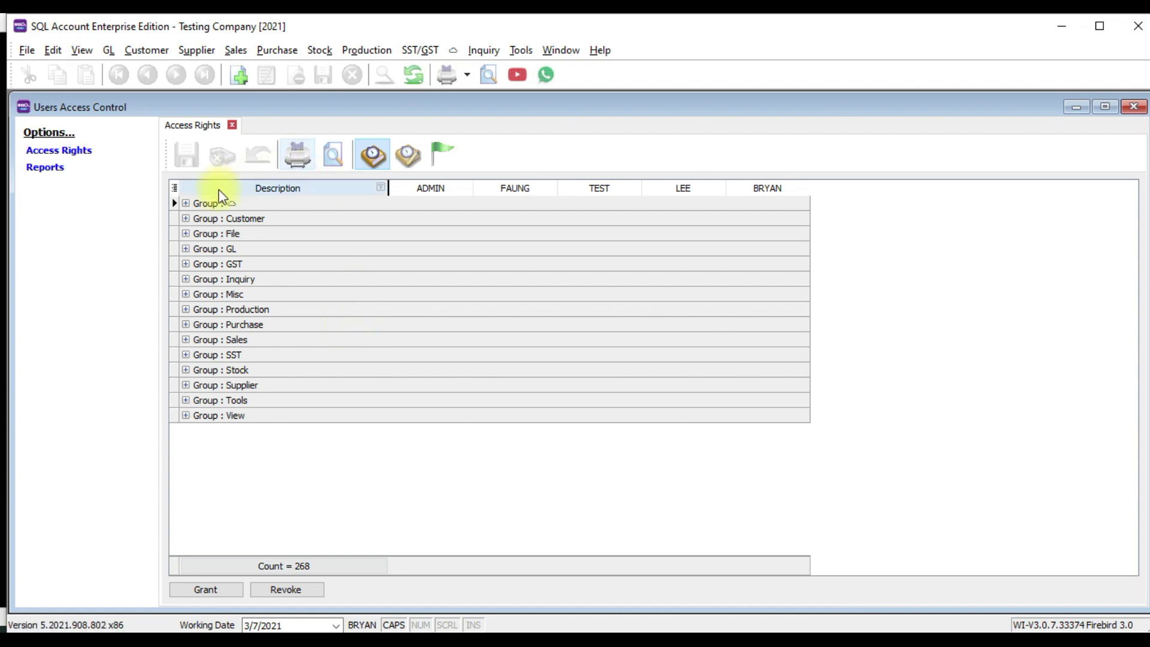
left_click(186, 340)
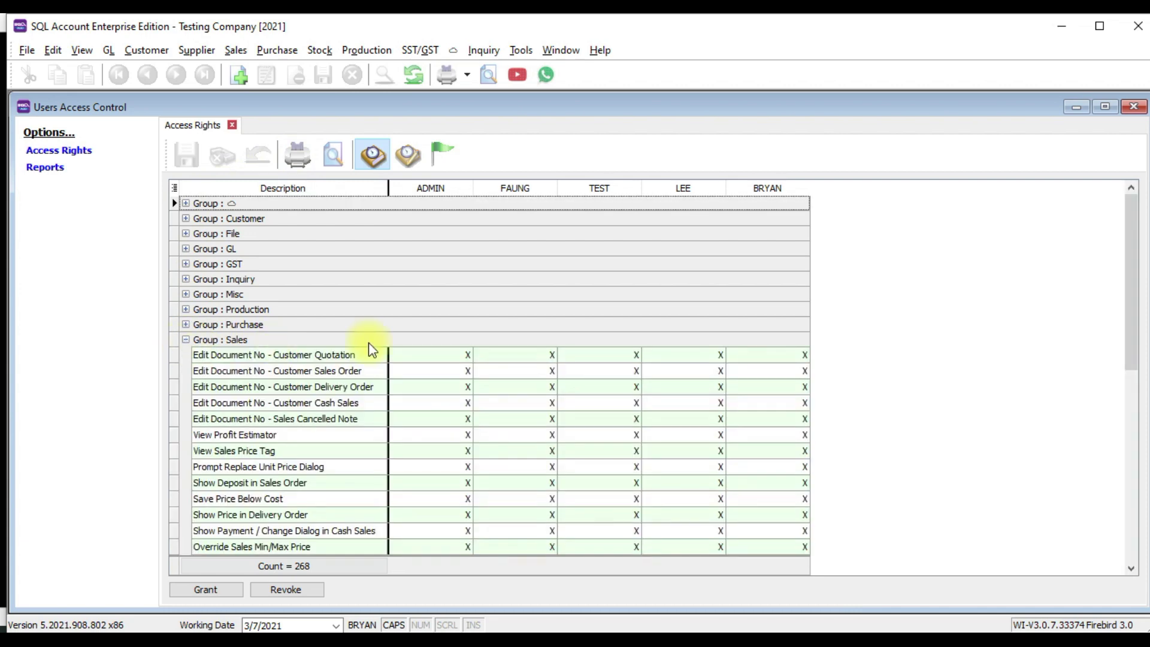
scroll(297, 300, "down", 2)
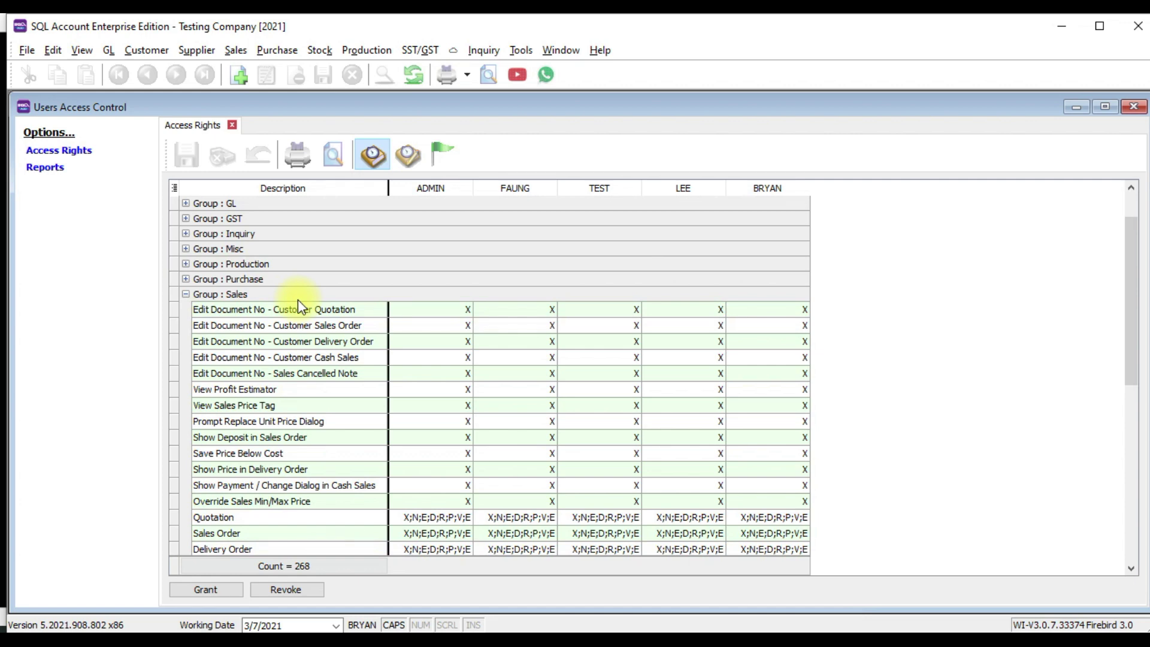
scroll(260, 264, "down", 5)
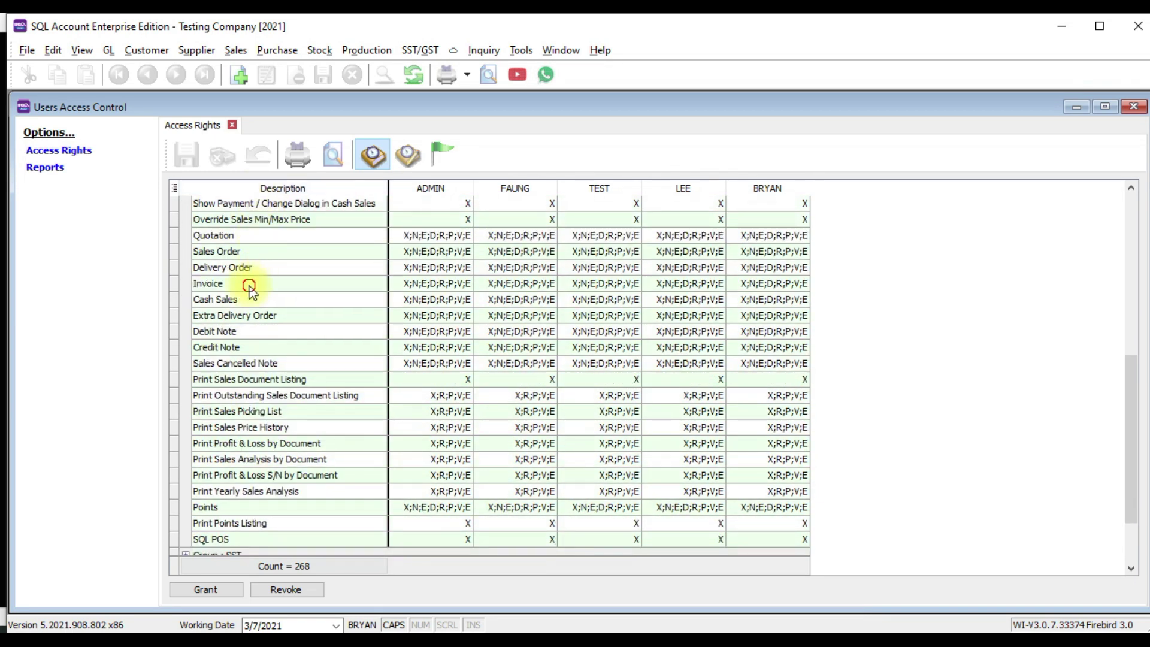
left_click(257, 284)
scroll(260, 297, "down", 1)
scroll(261, 292, "down", 1)
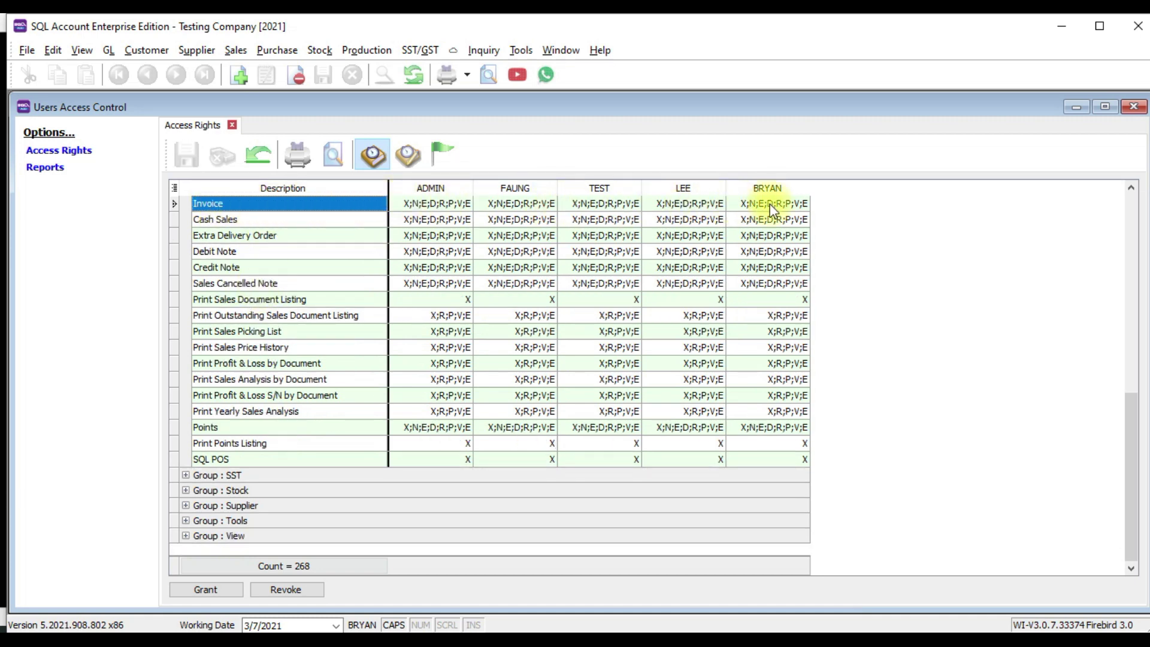
left_click(801, 204)
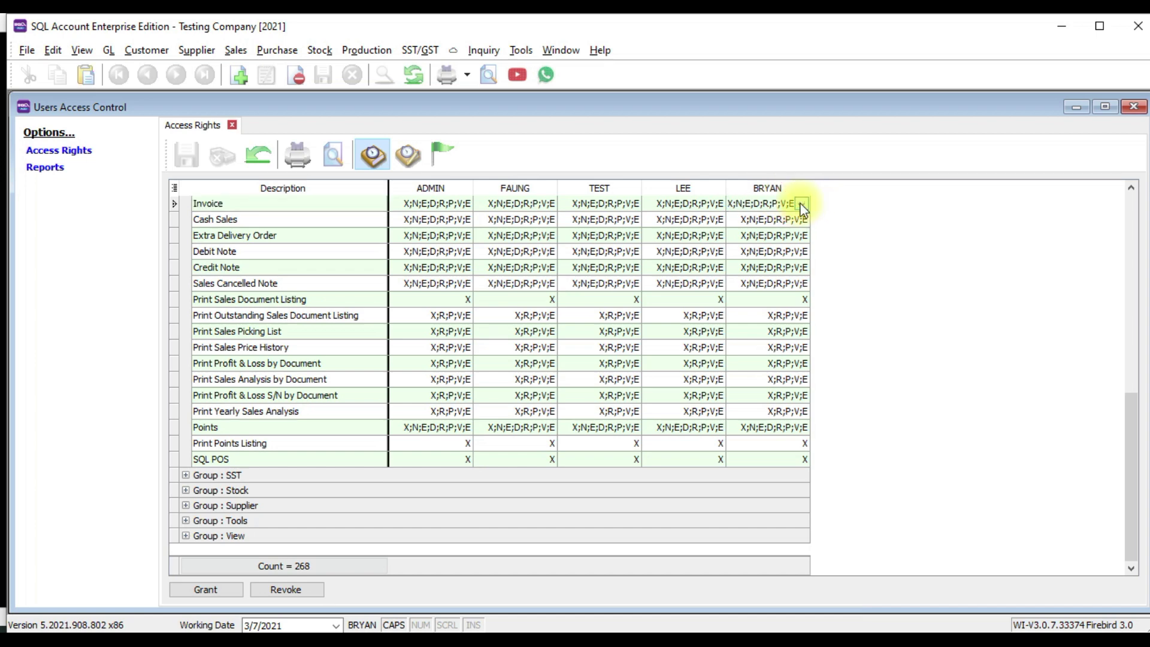
Uncheck the new user's Invoice Entry: Edit and Entry: Delete rights, then close Users Access Control
left_click(801, 206)
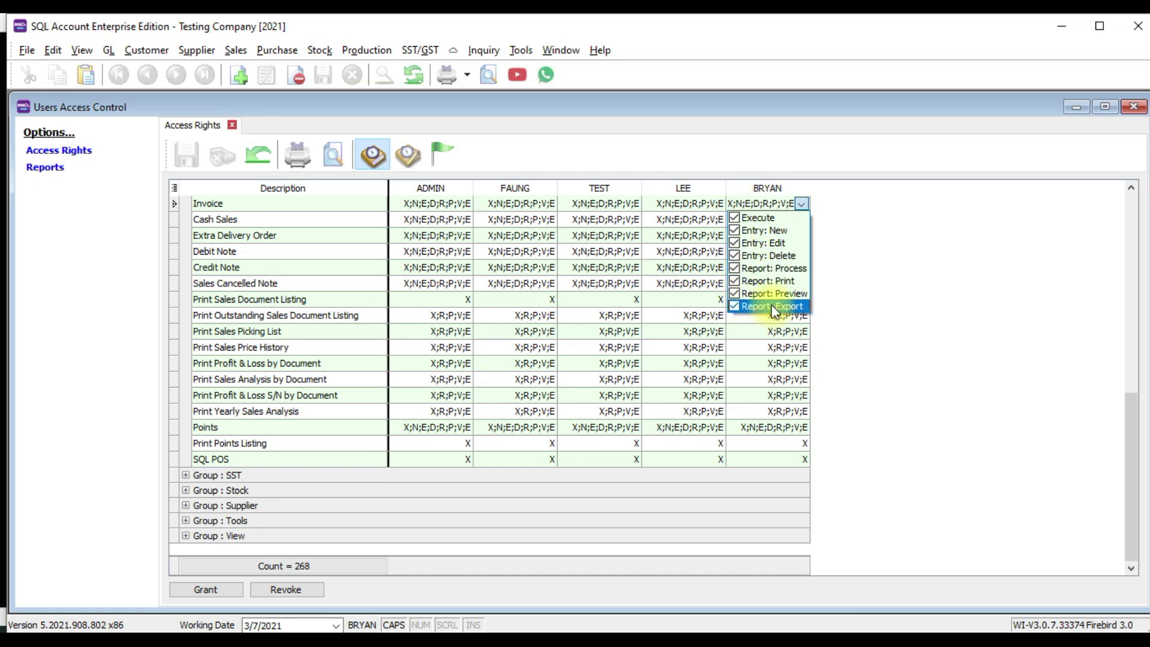
left_click(734, 243)
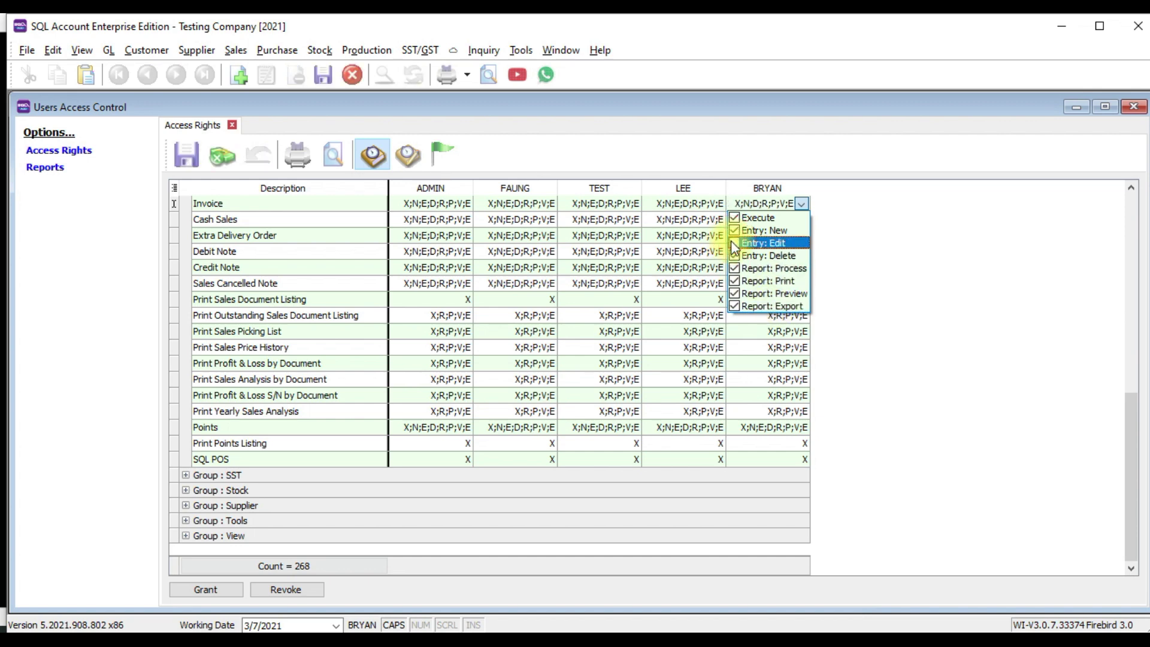
left_click(734, 256)
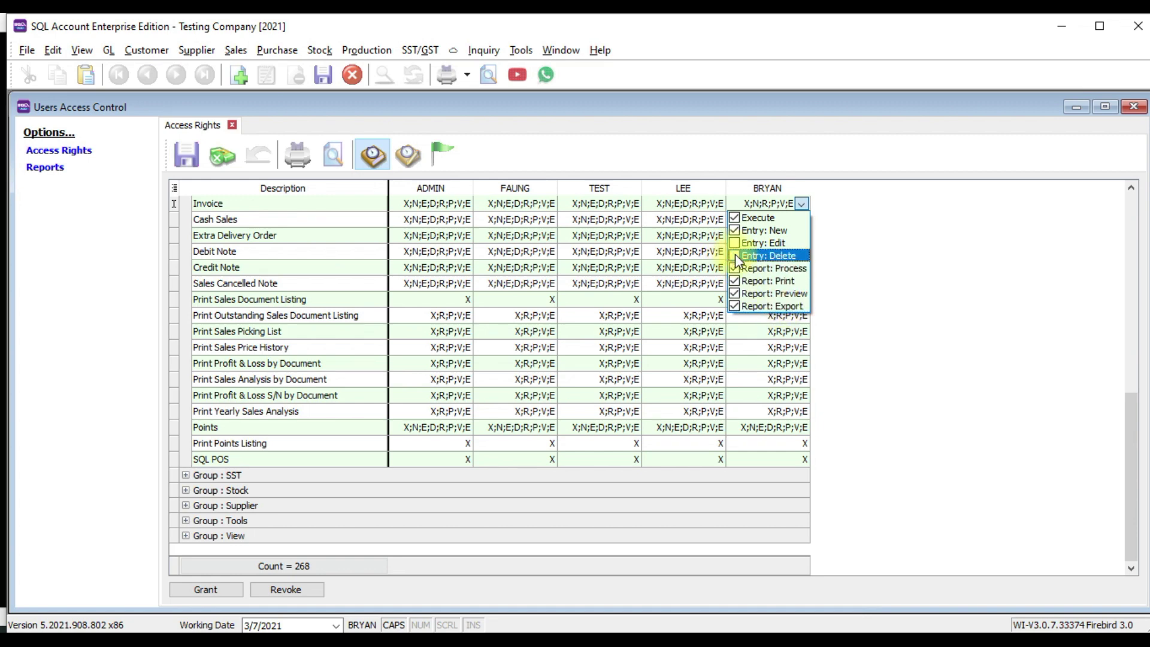
left_click(906, 254)
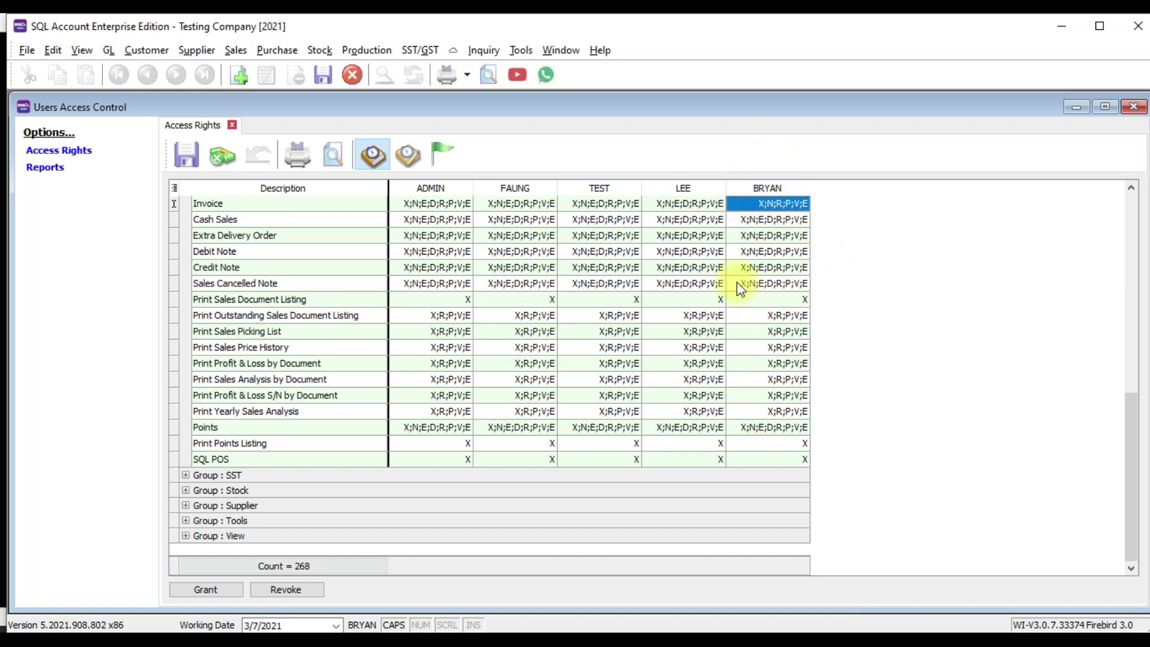
left_click(1136, 114)
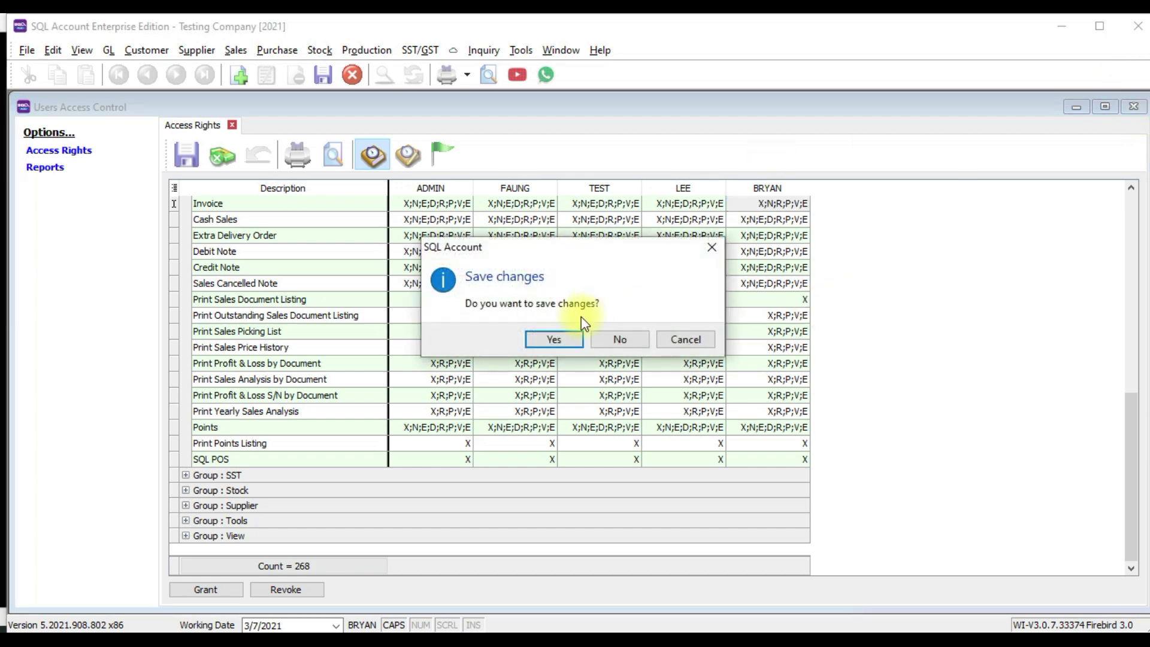
Close access control without saving the changes, then close the user list
left_click(618, 338)
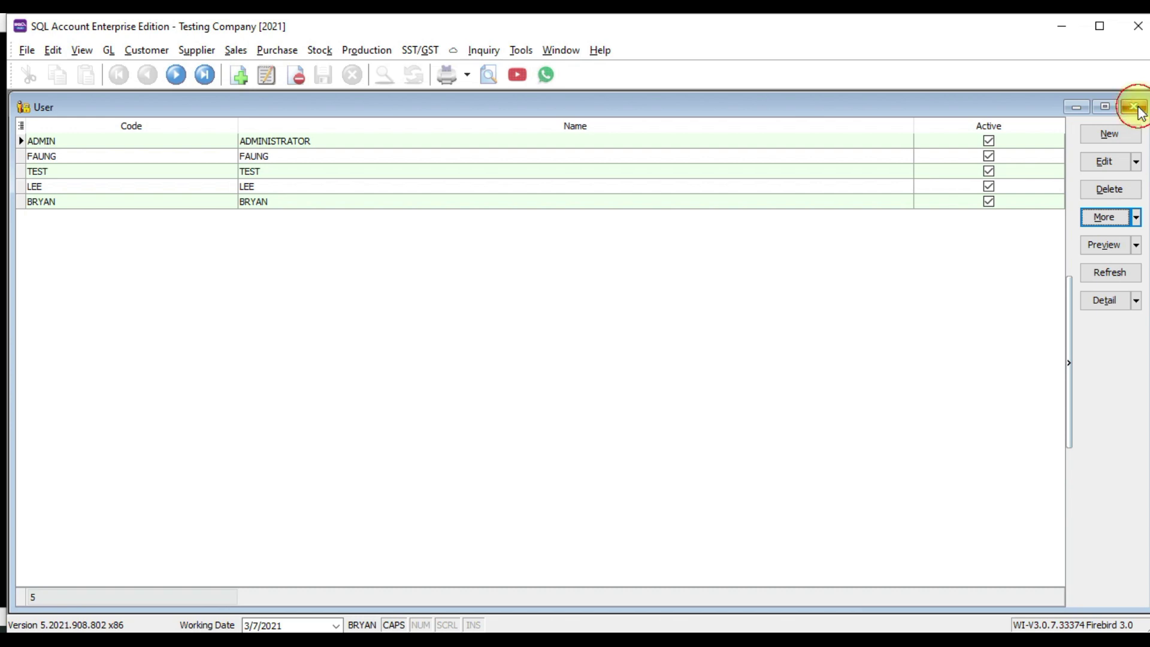
left_click(1134, 108)
Start a new user group with WAREHOUSE as both its code and description
left_click(518, 51)
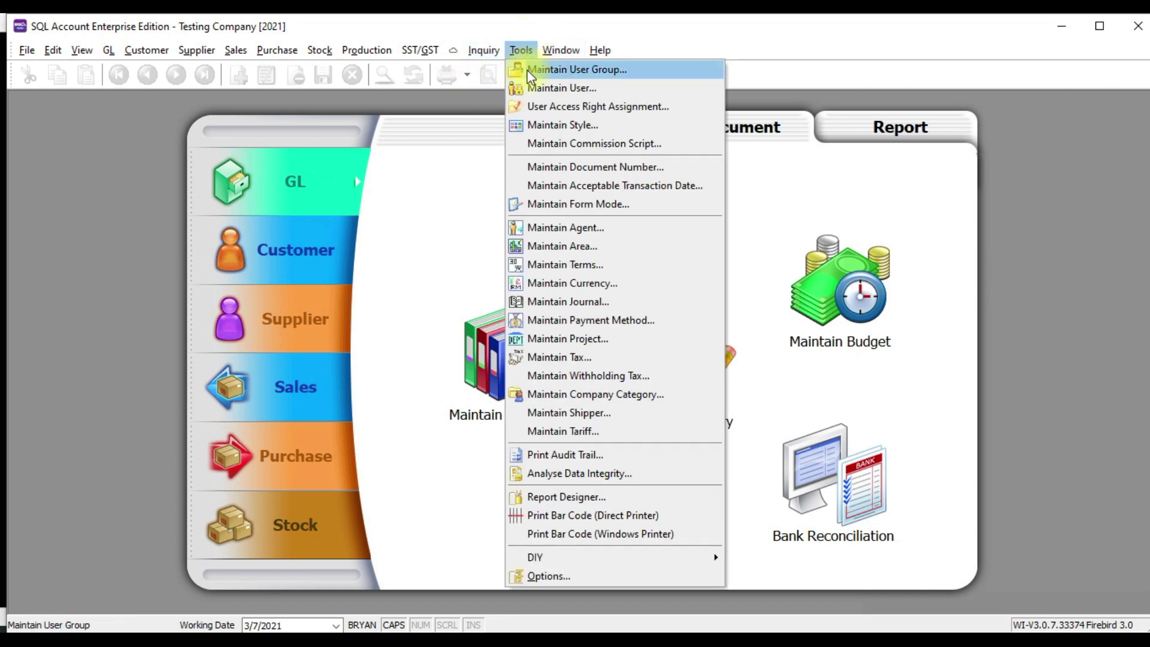
left_click(526, 70)
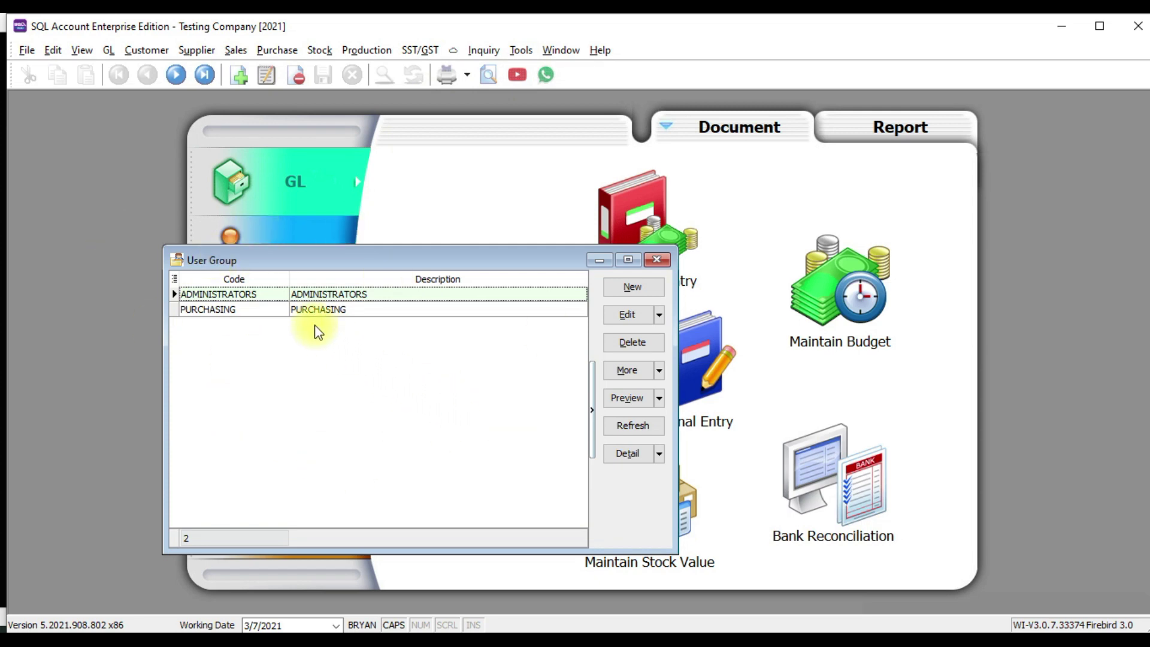
left_click(316, 308)
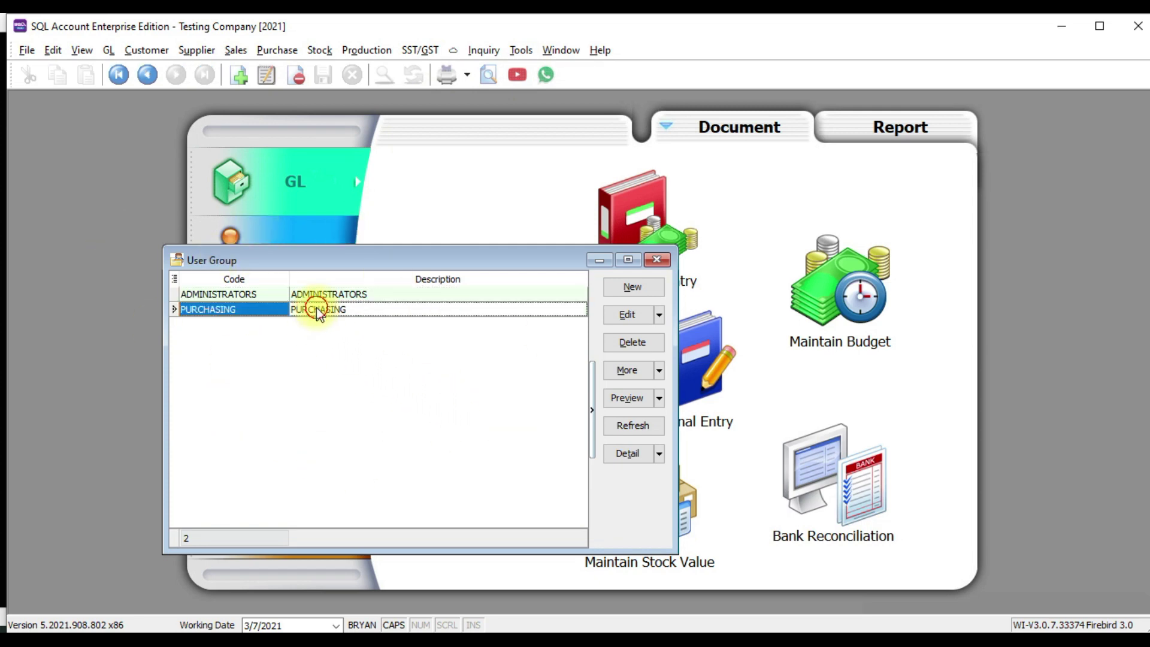
left_click(634, 287)
type("W")
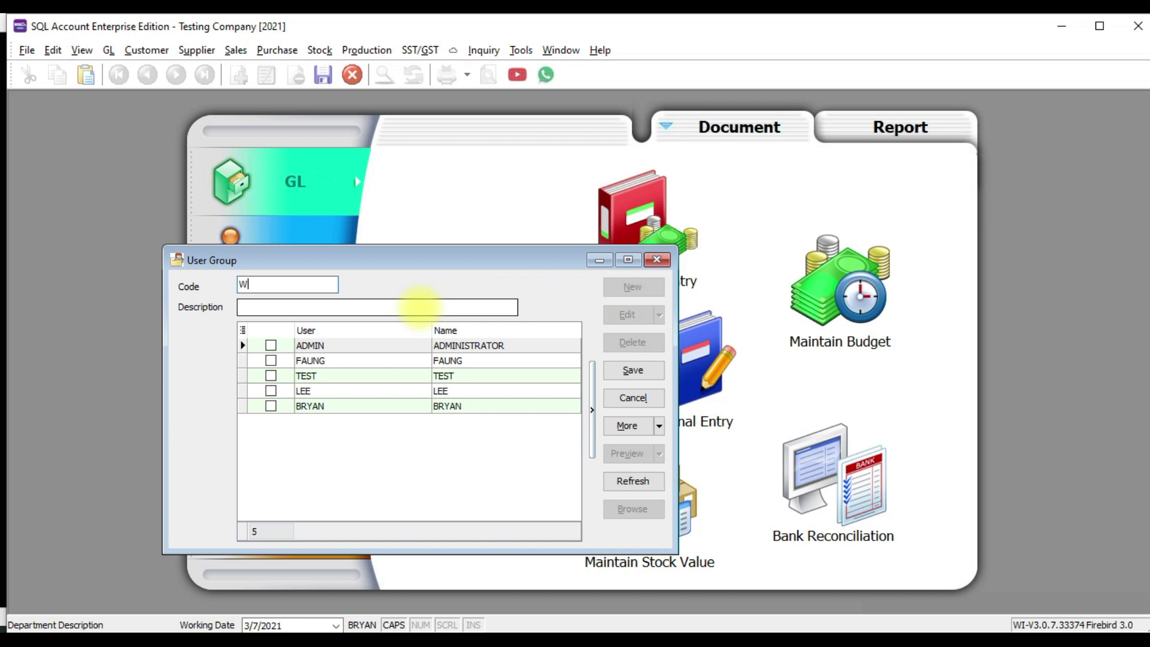
type("AREHOUSE")
key("ctrl+a")
key("ctrl+c")
key("Tab")
key("ctrl+v")
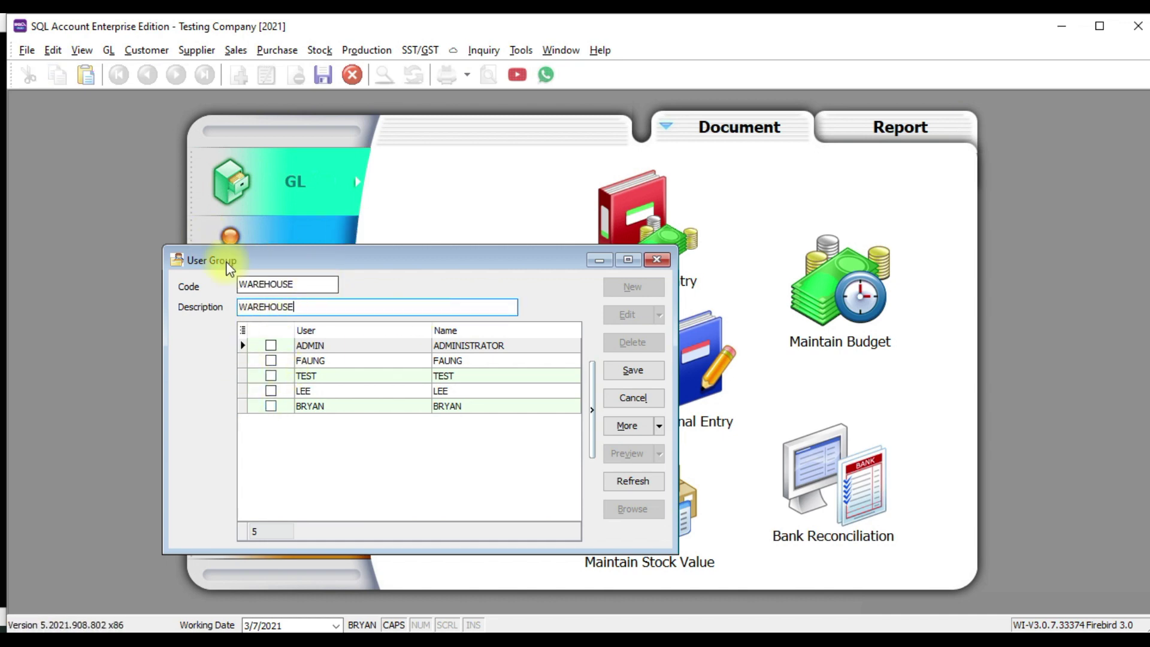
Add FAUNG and BRYAN as members, save the WAREHOUSE group and return to the group list
left_click(270, 359)
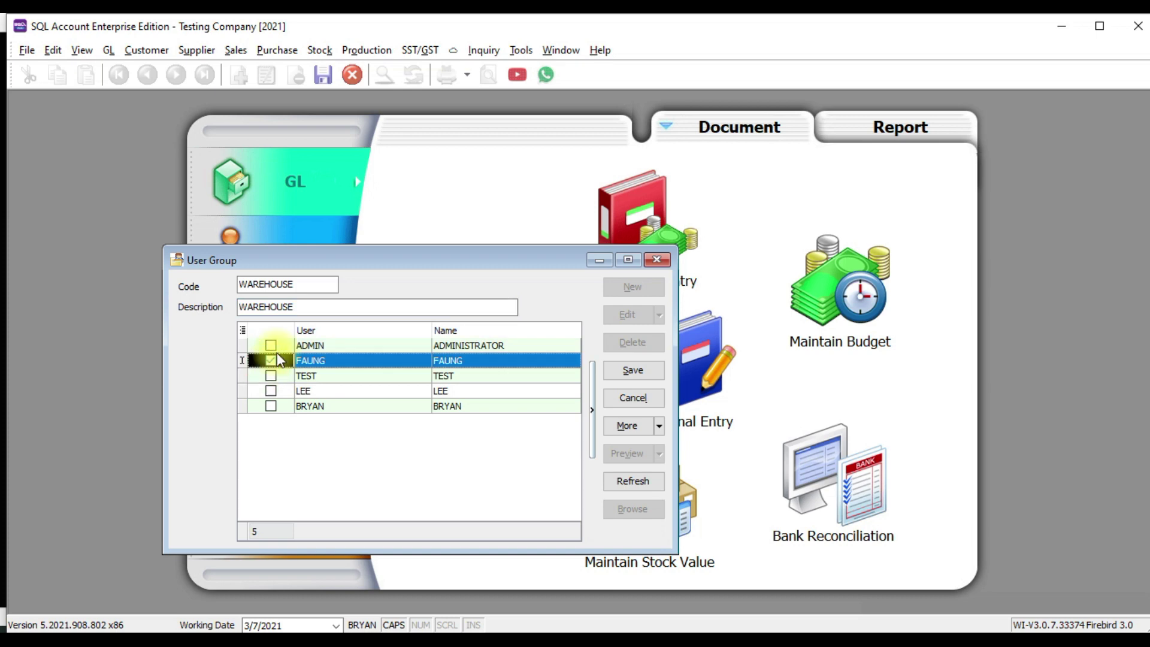
left_click(271, 406)
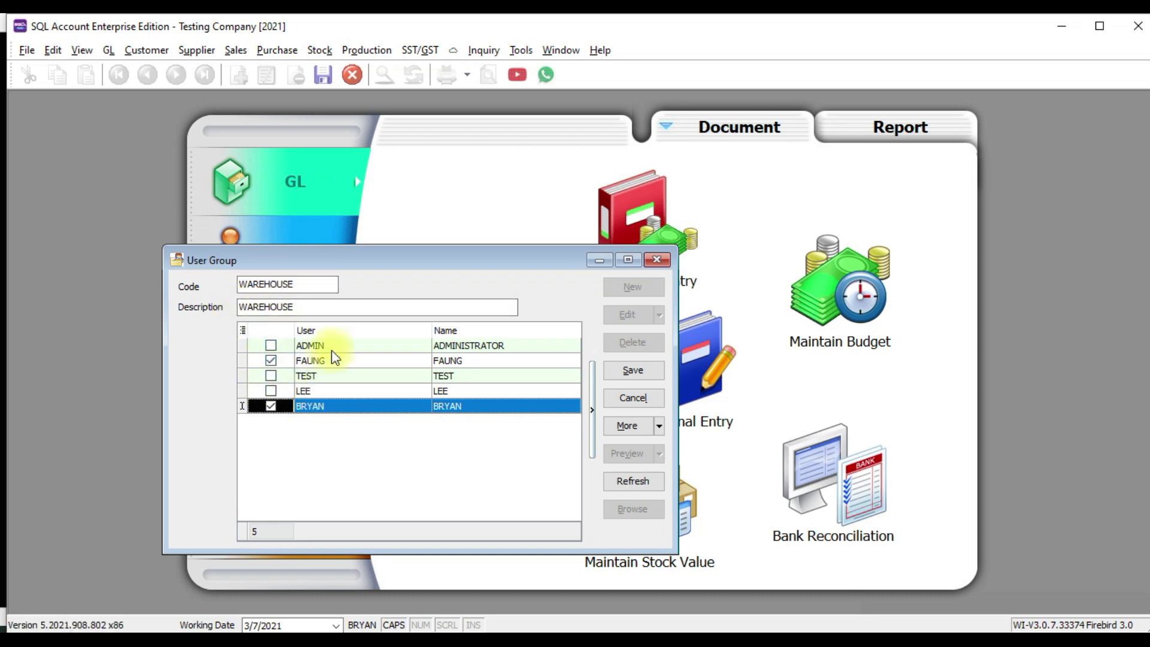
left_click(617, 367)
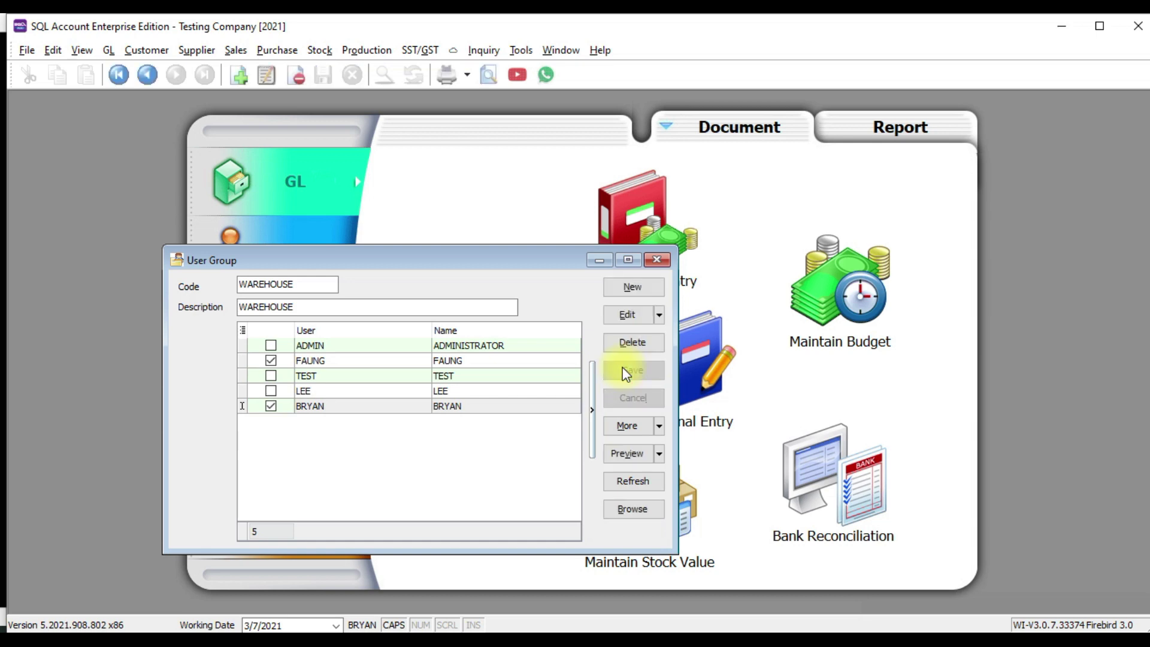
left_click(629, 509)
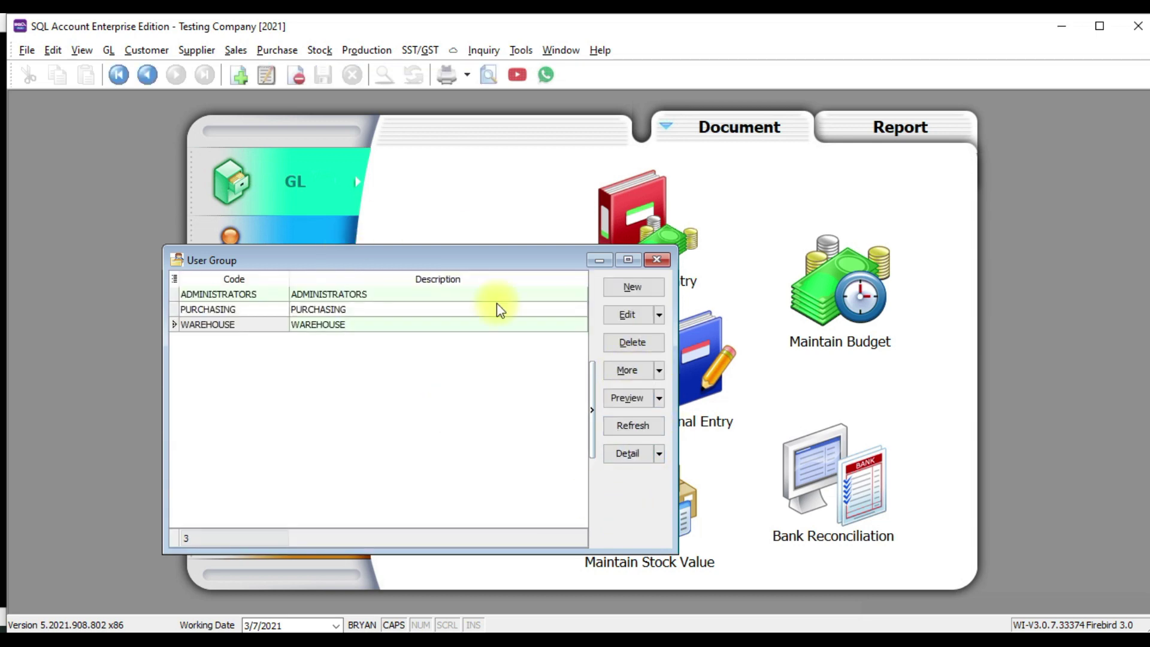
Open the groups Access Control window maximized with the GL rights expanded
left_click(649, 374)
left_click(642, 434)
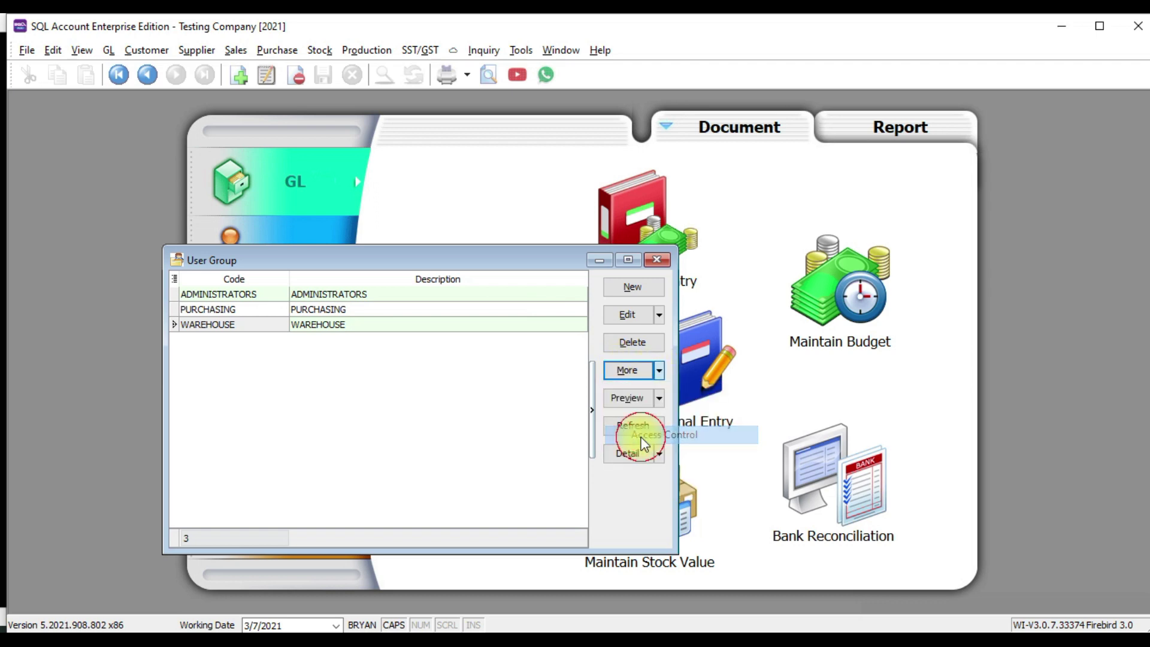
left_click(463, 108)
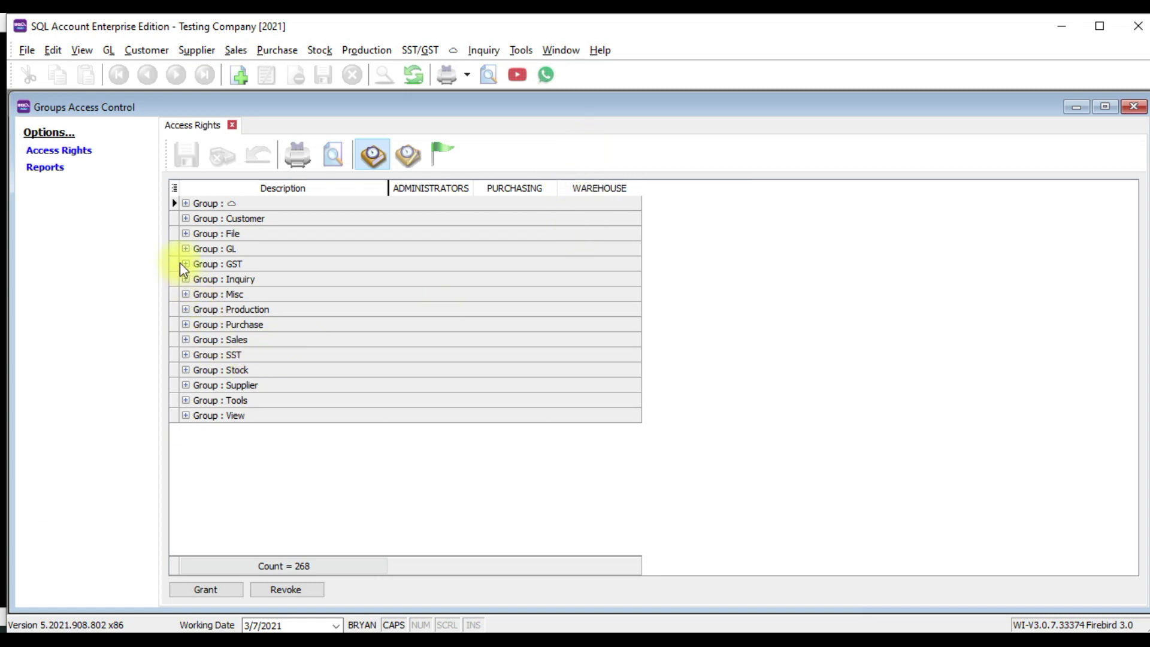
left_click(186, 248)
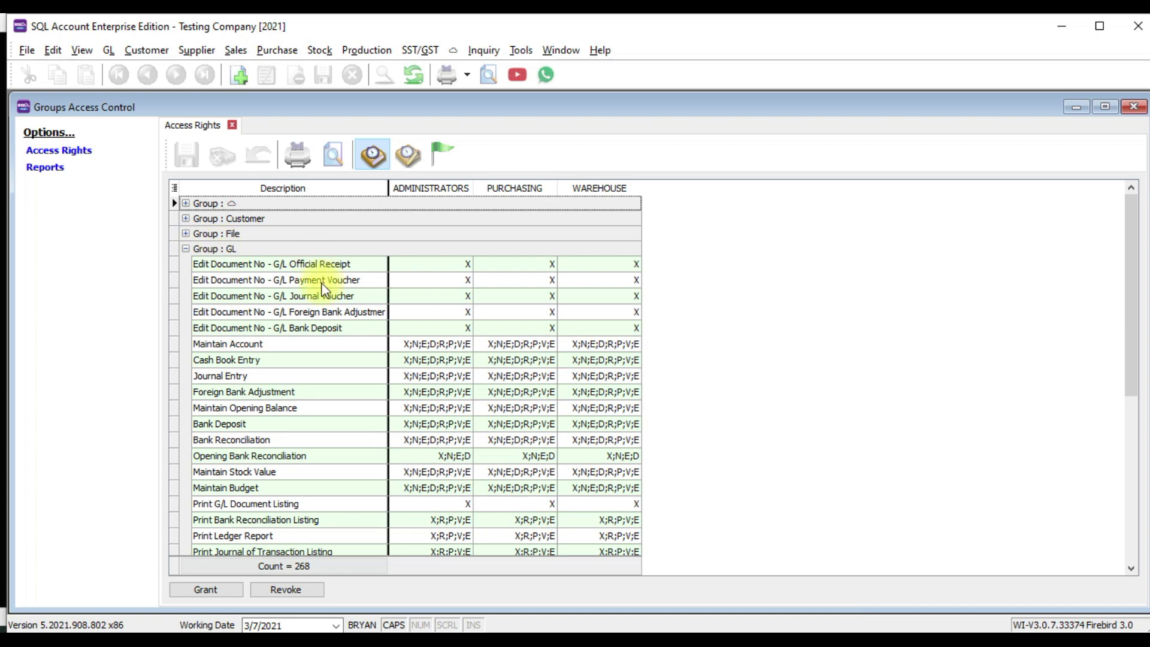
Revoke WAREHOUSE's GL rights from Official Receipt down to Print Balance Sheet Statement
left_click(597, 265)
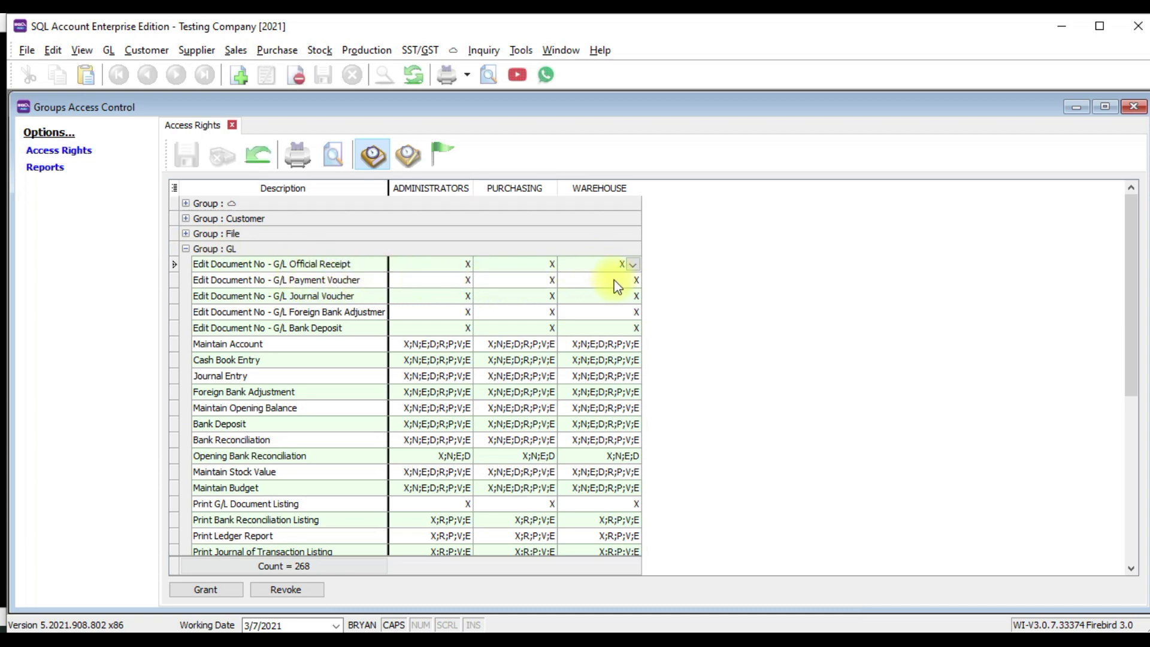
scroll(595, 270, "down", 4)
scroll(597, 277, "down", 1)
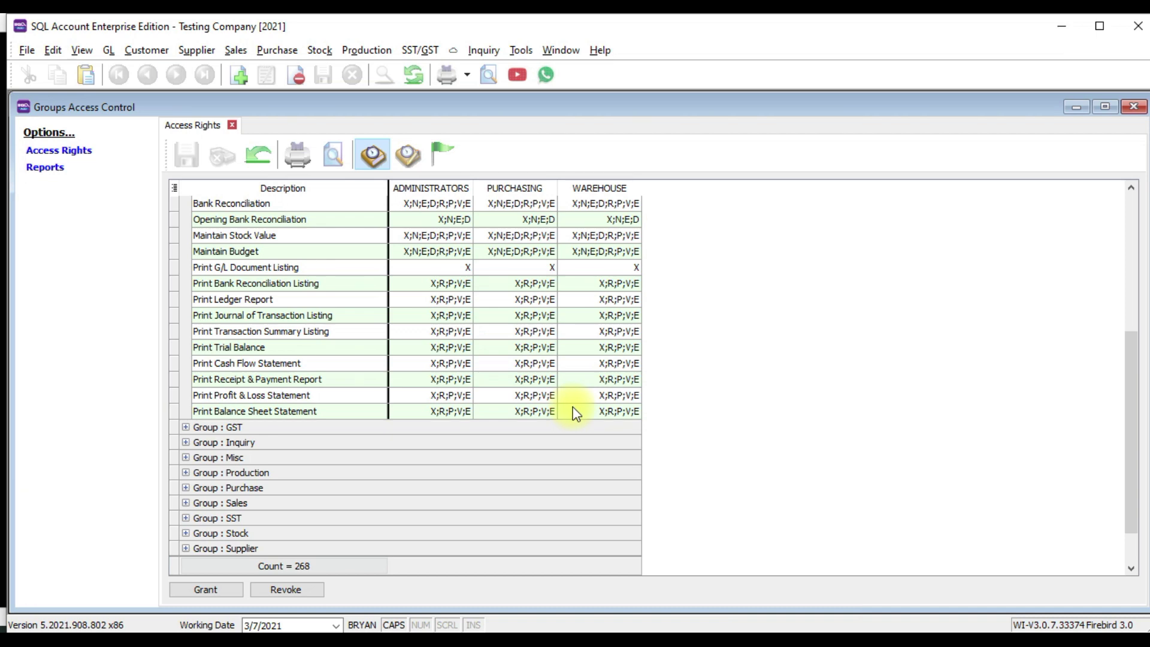
left_click(593, 414, "shift")
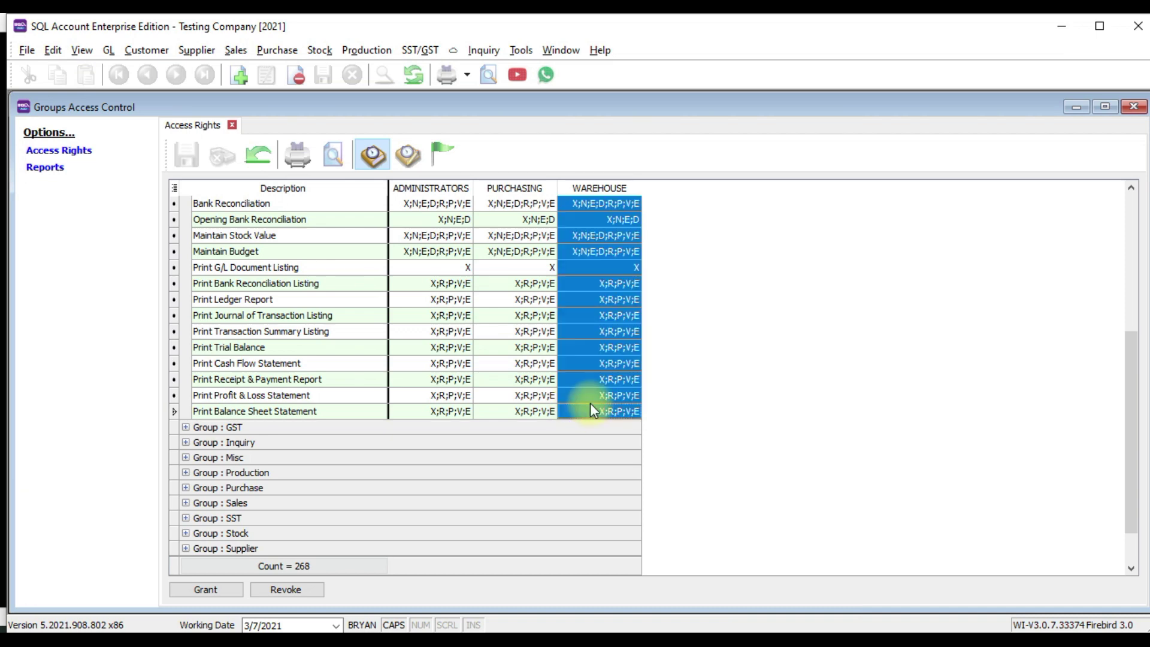
scroll(602, 330, "up", 2)
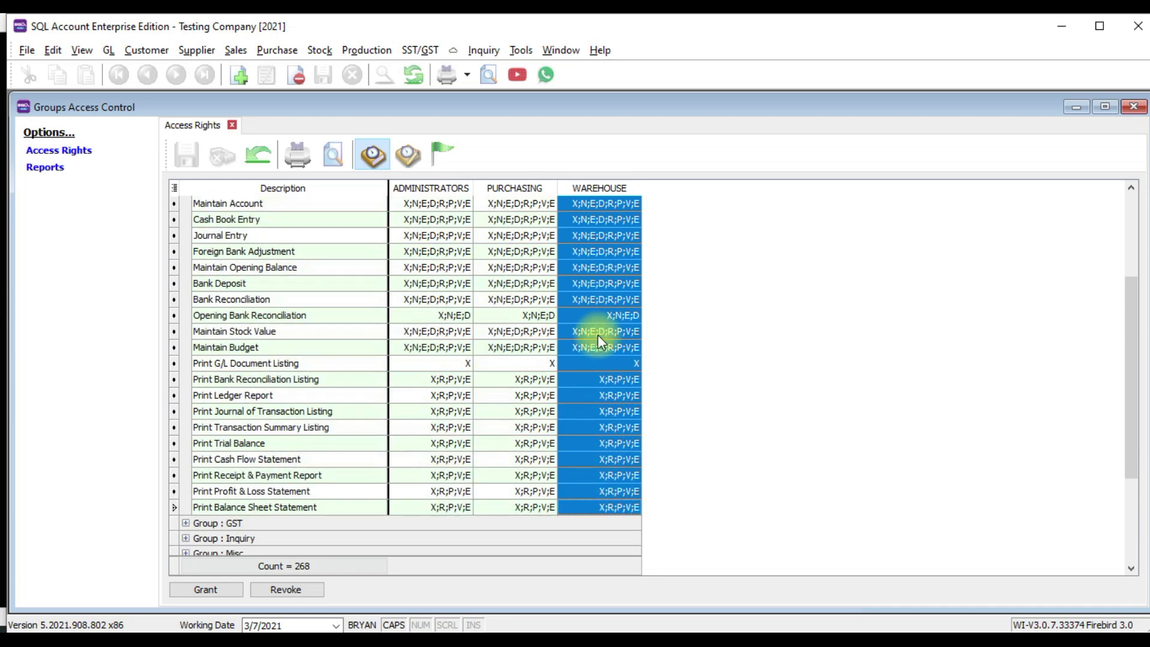
scroll(593, 360, "down", 3)
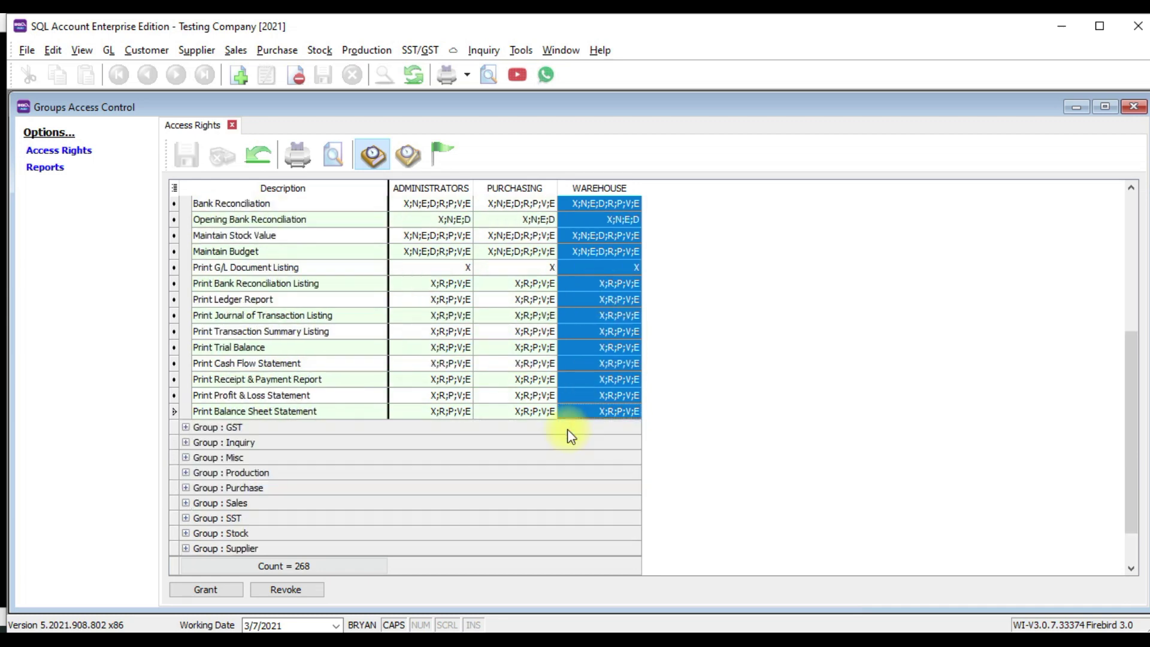
left_click(285, 590)
scroll(605, 358, "up", 5)
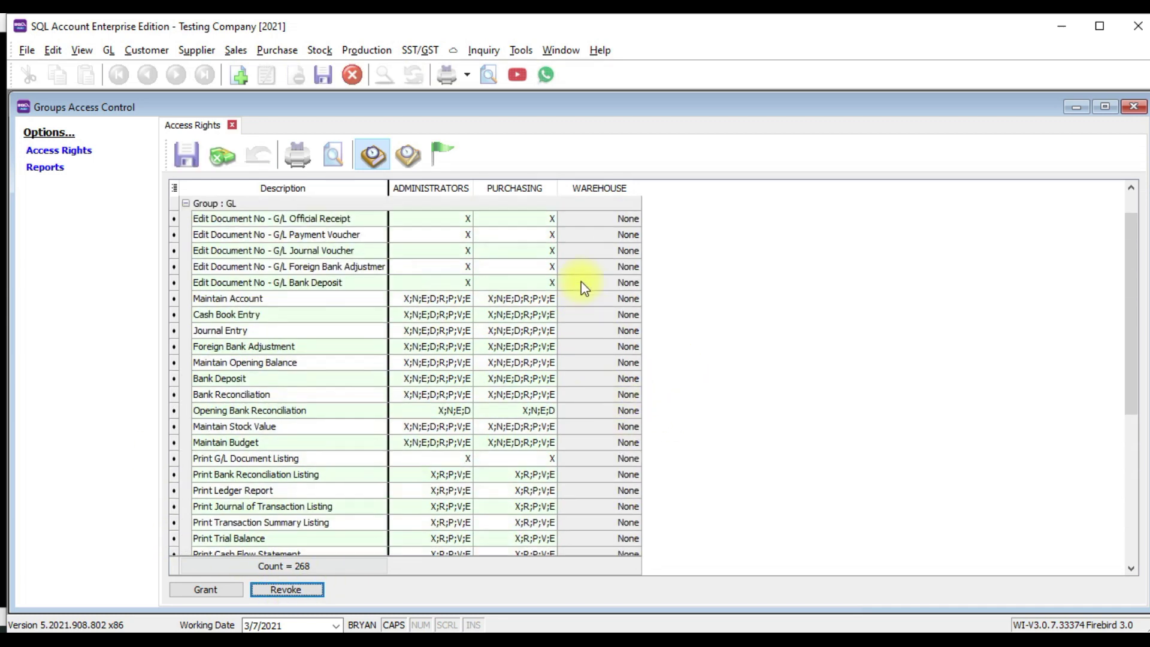
scroll(587, 264, "up", 1)
scroll(589, 247, "down", 5)
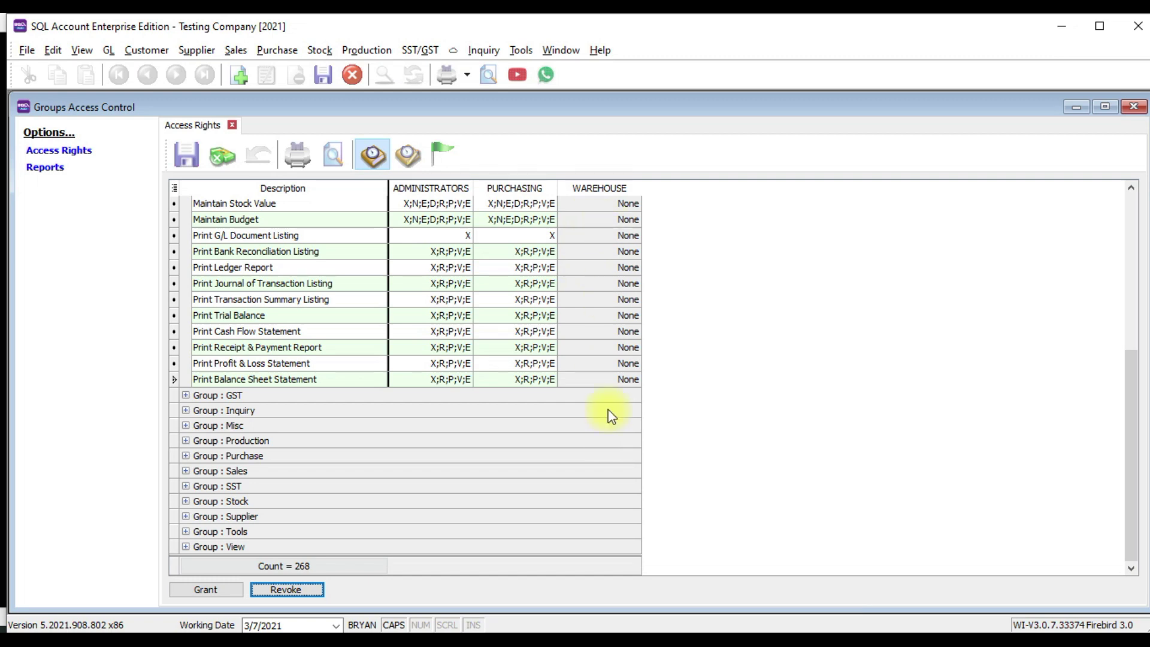
left_click(591, 380)
Grant WAREHOUSE every GL right and close the access rights grid
scroll(649, 385, "up", 6)
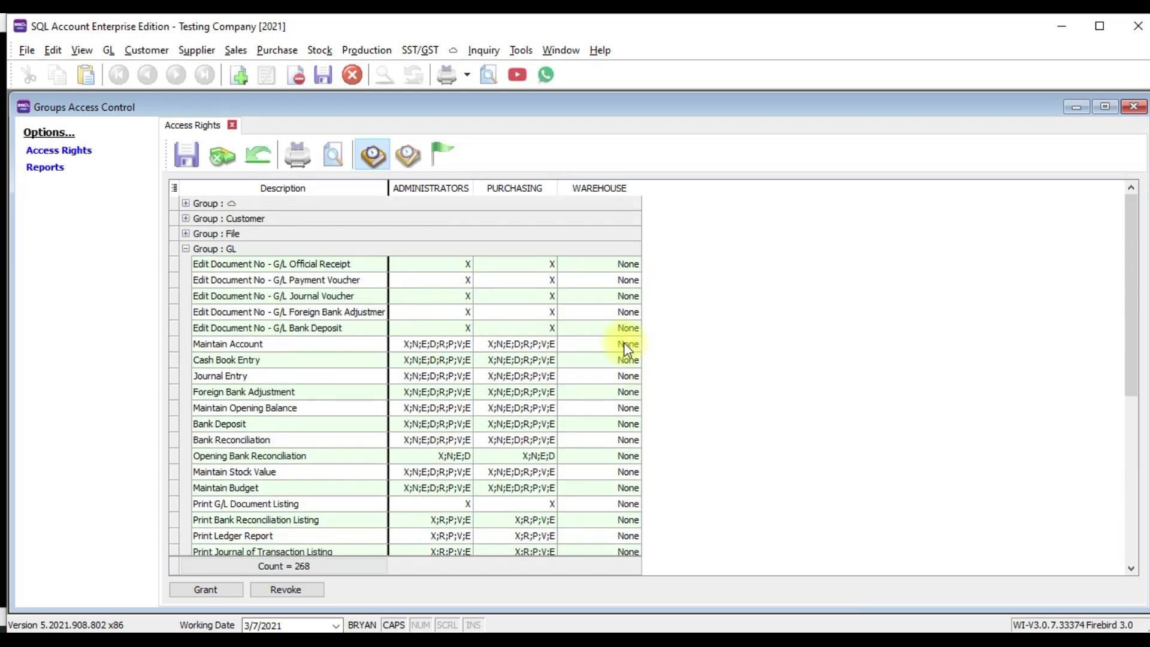
left_click(609, 267)
key("ctrl+a")
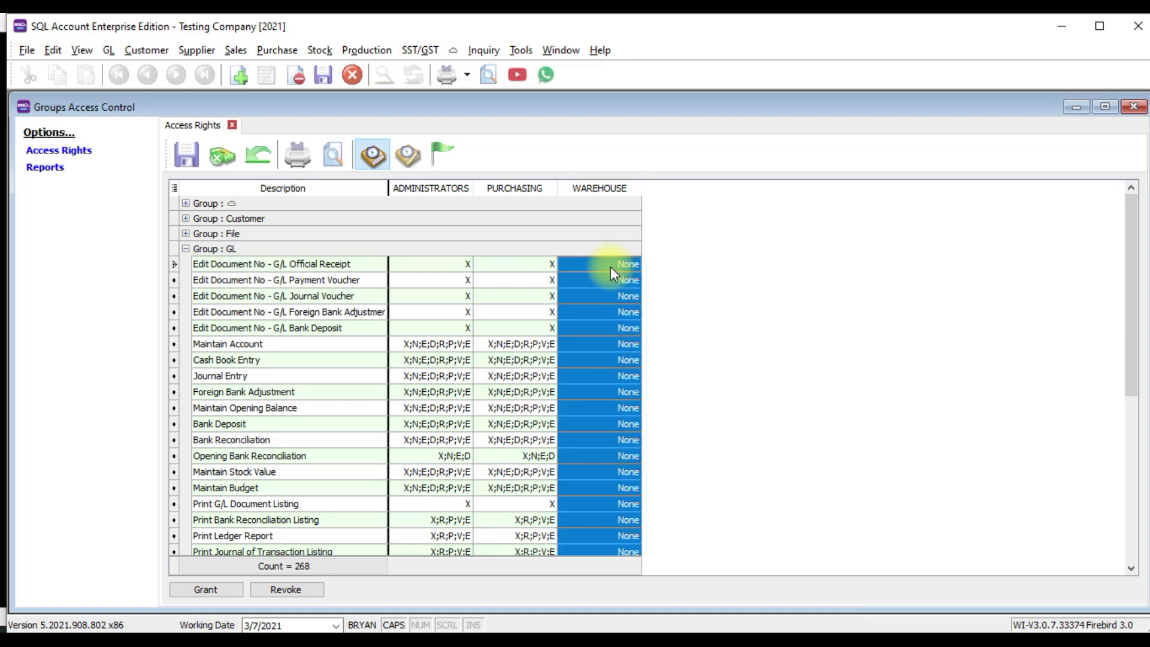
scroll(227, 483, "down", 5)
left_click(200, 591)
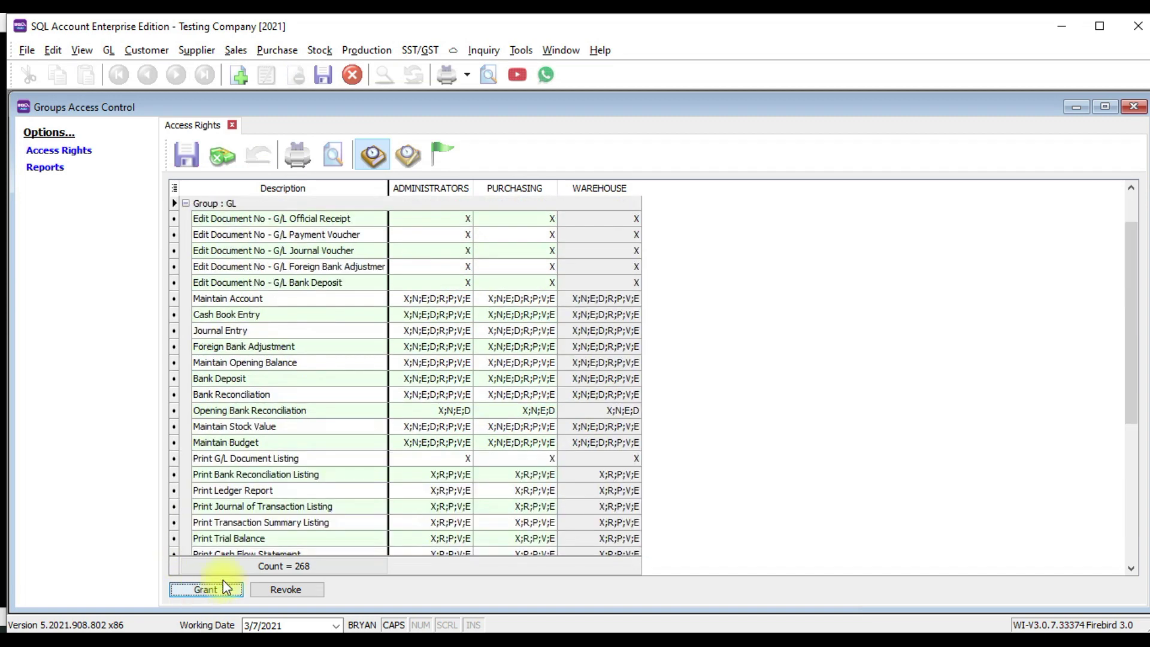
scroll(589, 486, "up", 1)
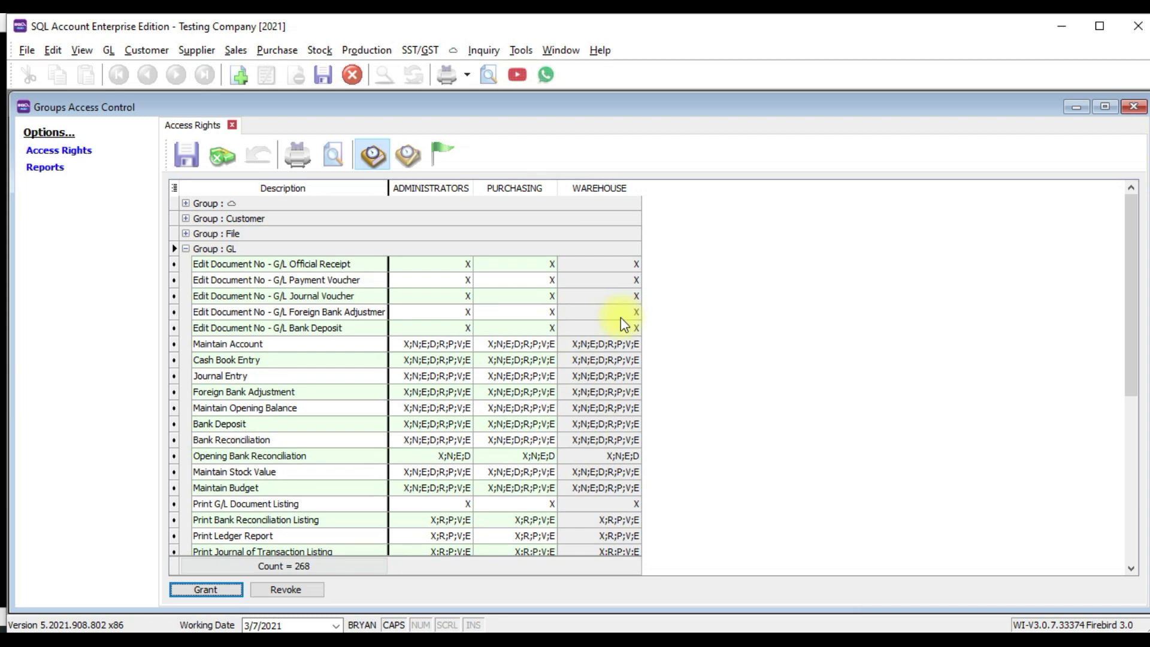
scroll(620, 317, "down", 2)
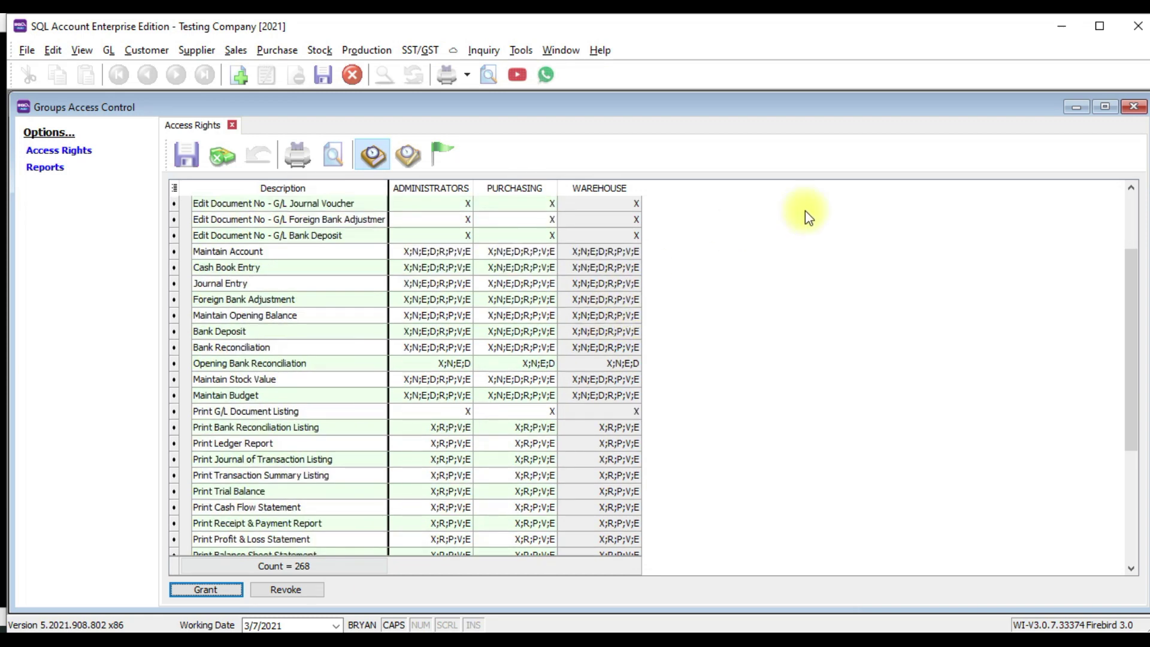
left_click(1133, 106)
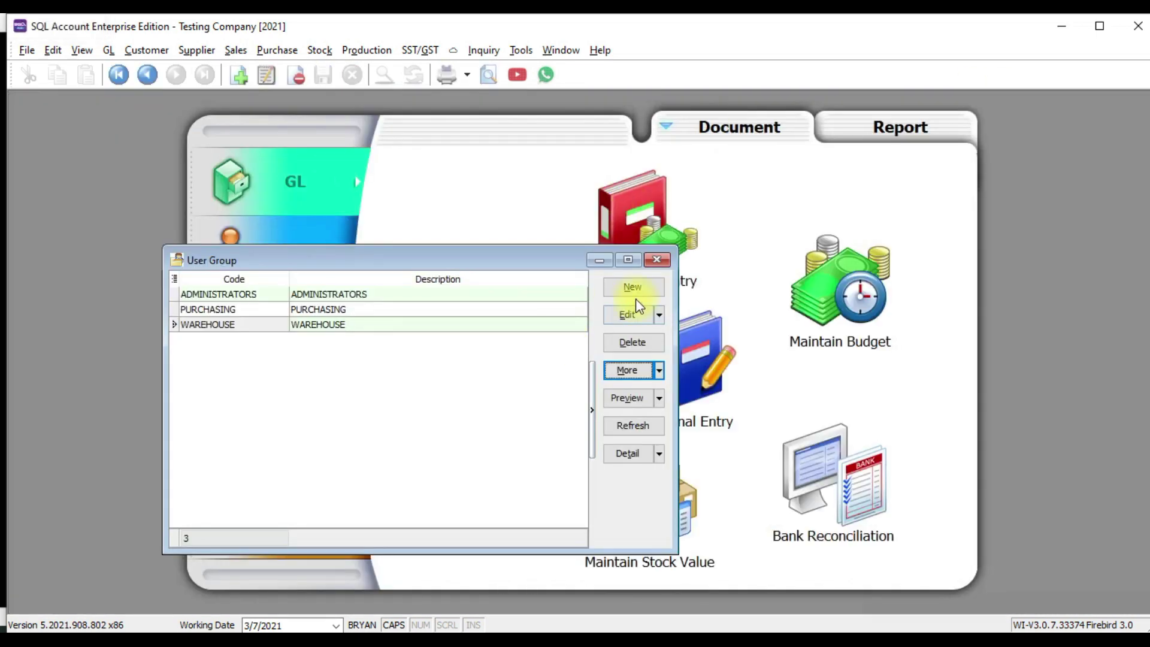
Close the group list, preview a blank new-user form offering WAREHOUSE, then close it unsaved
left_click(657, 259)
left_click(519, 54)
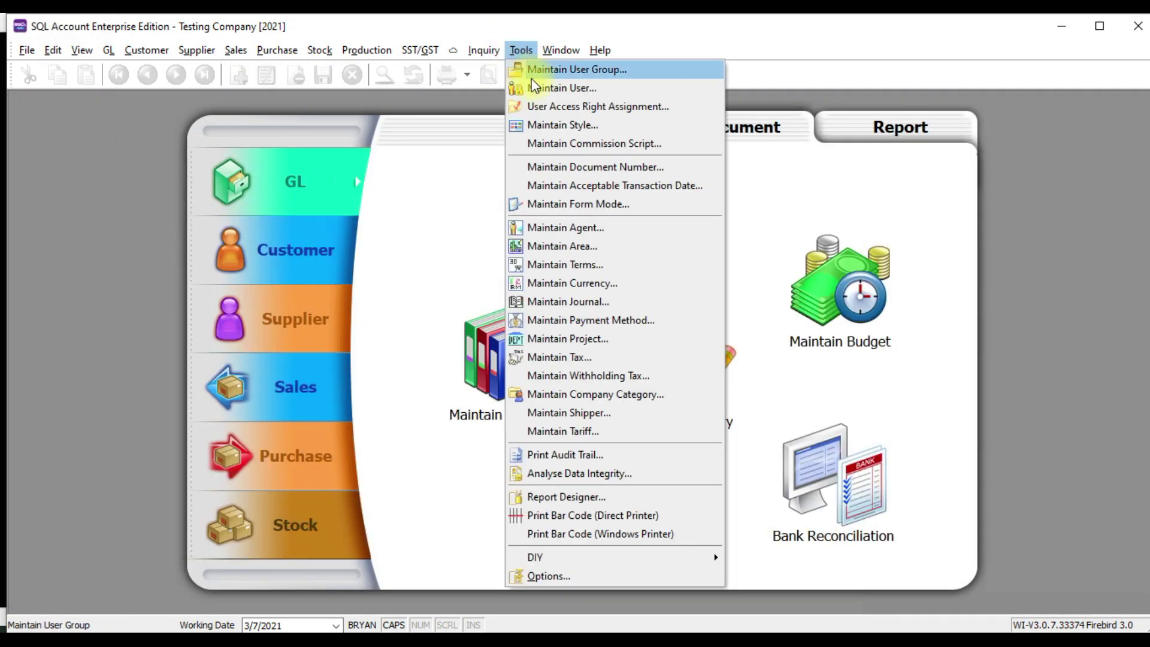
left_click(530, 87)
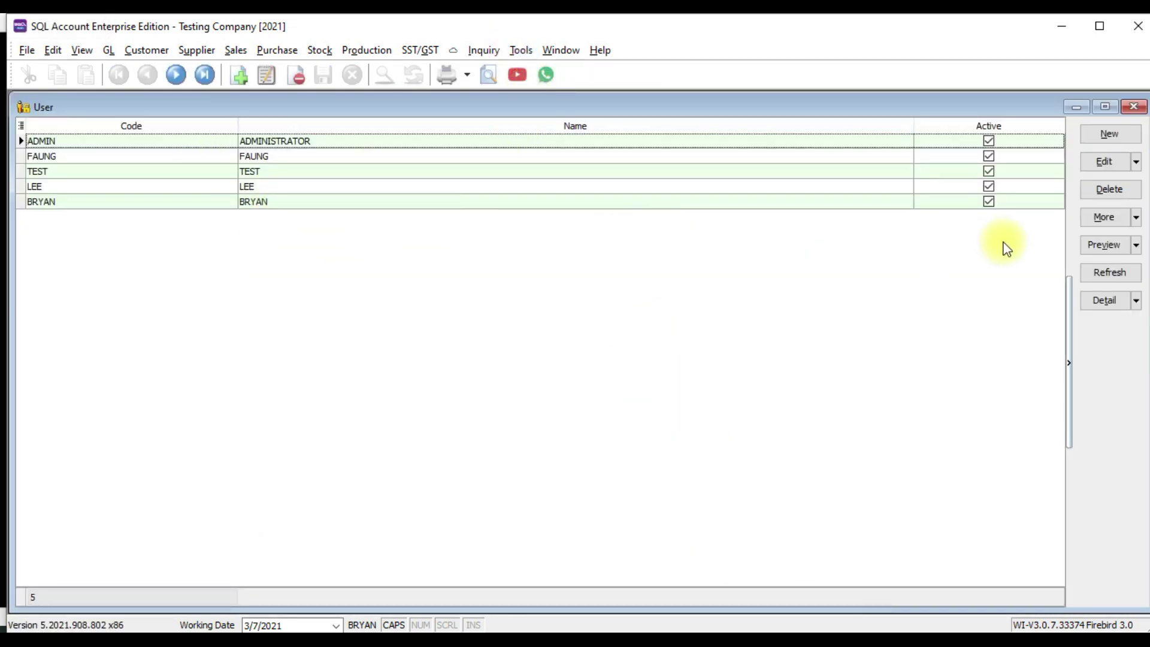
left_click(1109, 134)
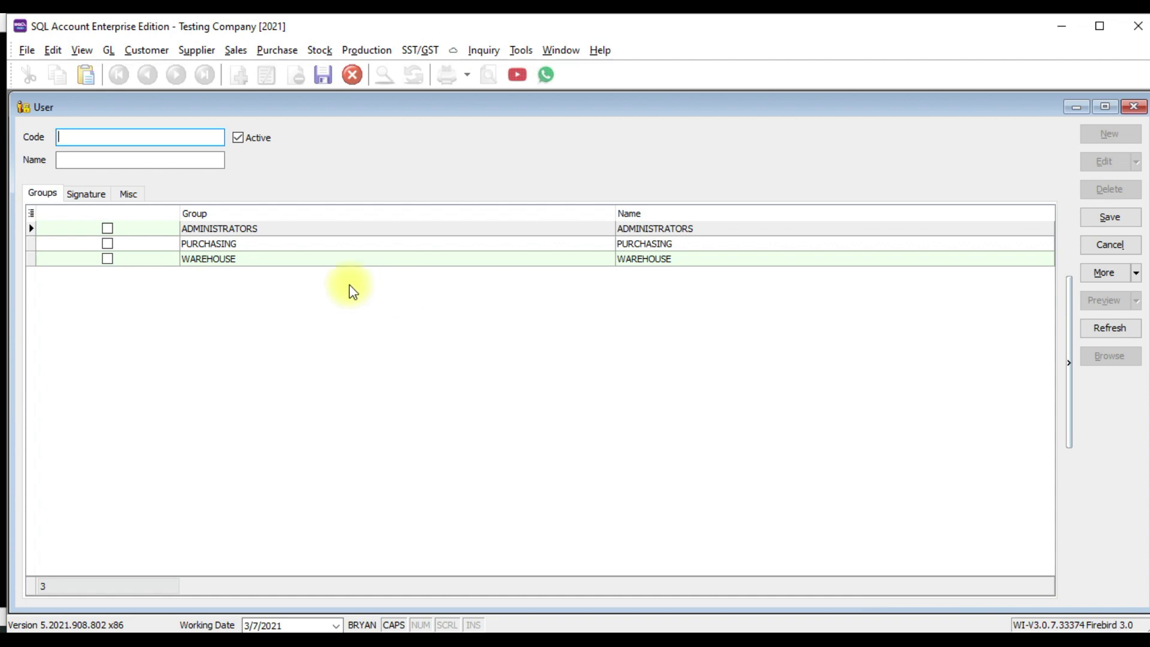
left_click(1133, 107)
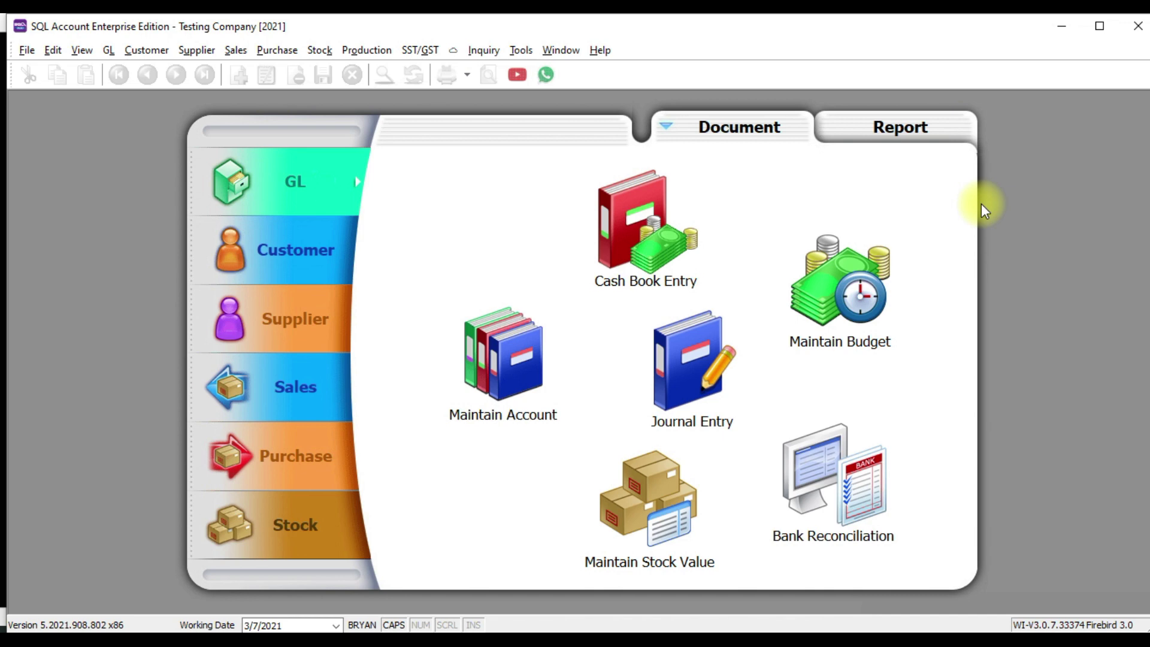
Open Tools > Options to show the Password Policy settings
left_click(520, 49)
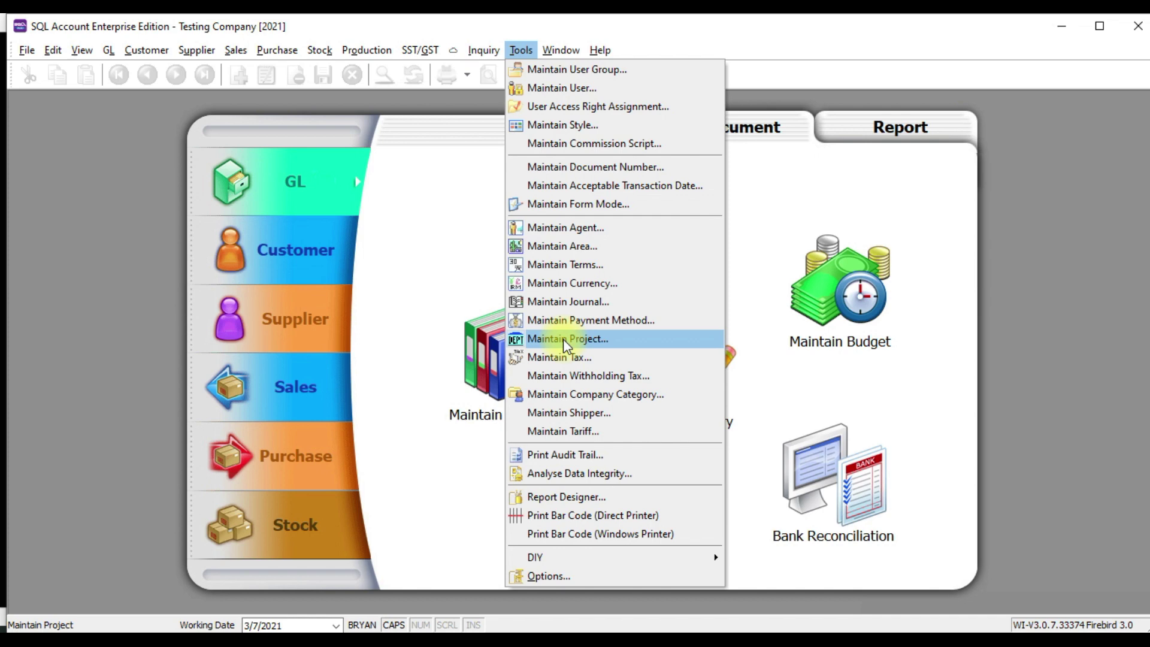
left_click(538, 575)
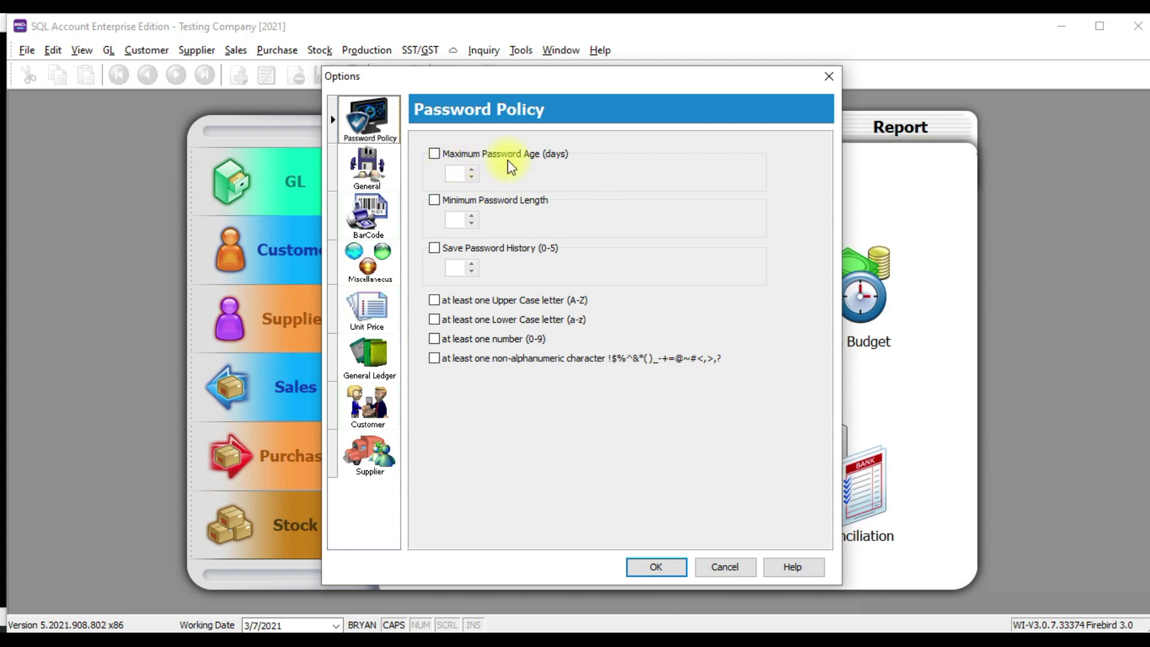
left_click(434, 154)
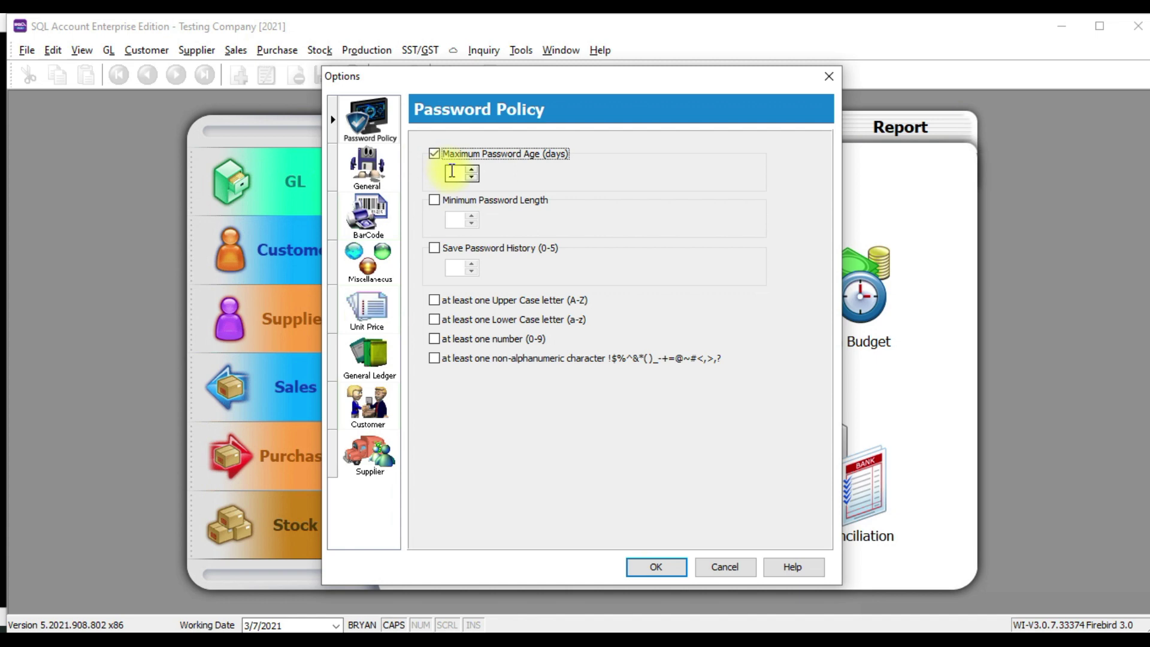
left_click(451, 172)
type("90")
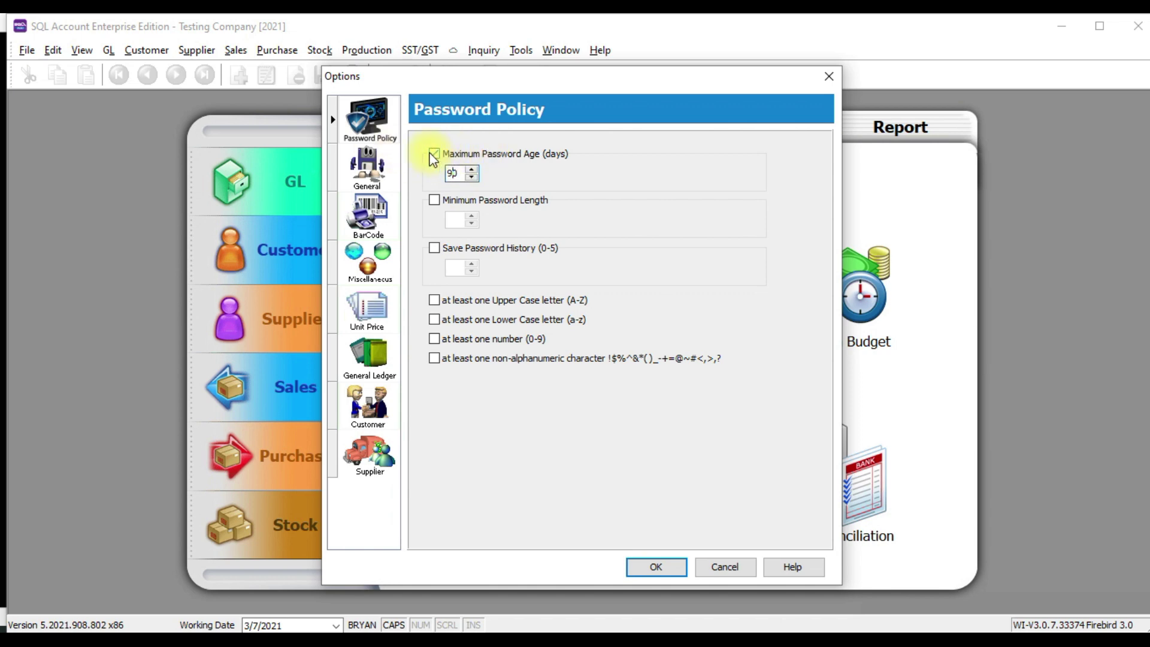
left_click(434, 154)
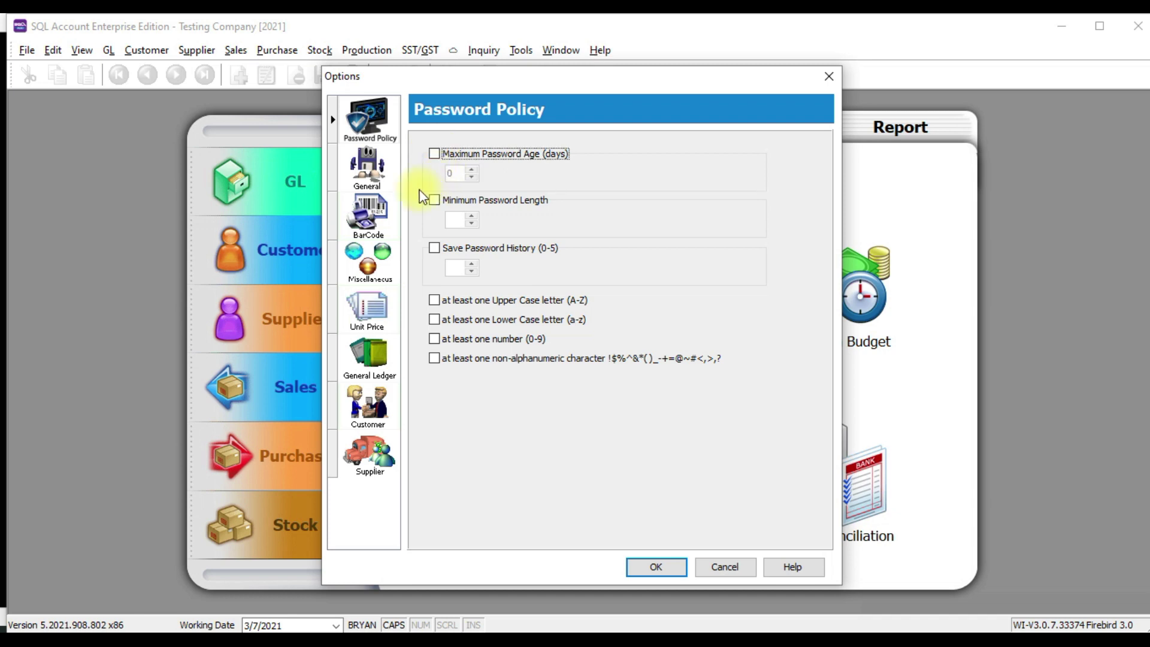
left_click(433, 200)
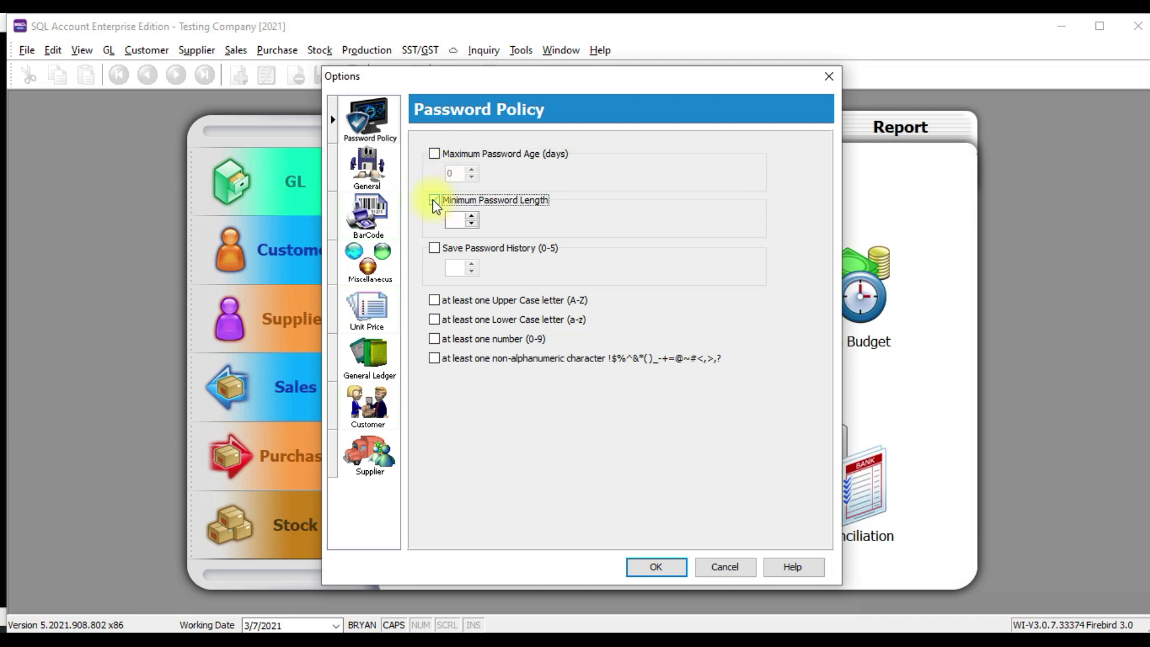
left_click(457, 220)
type("5")
type("10")
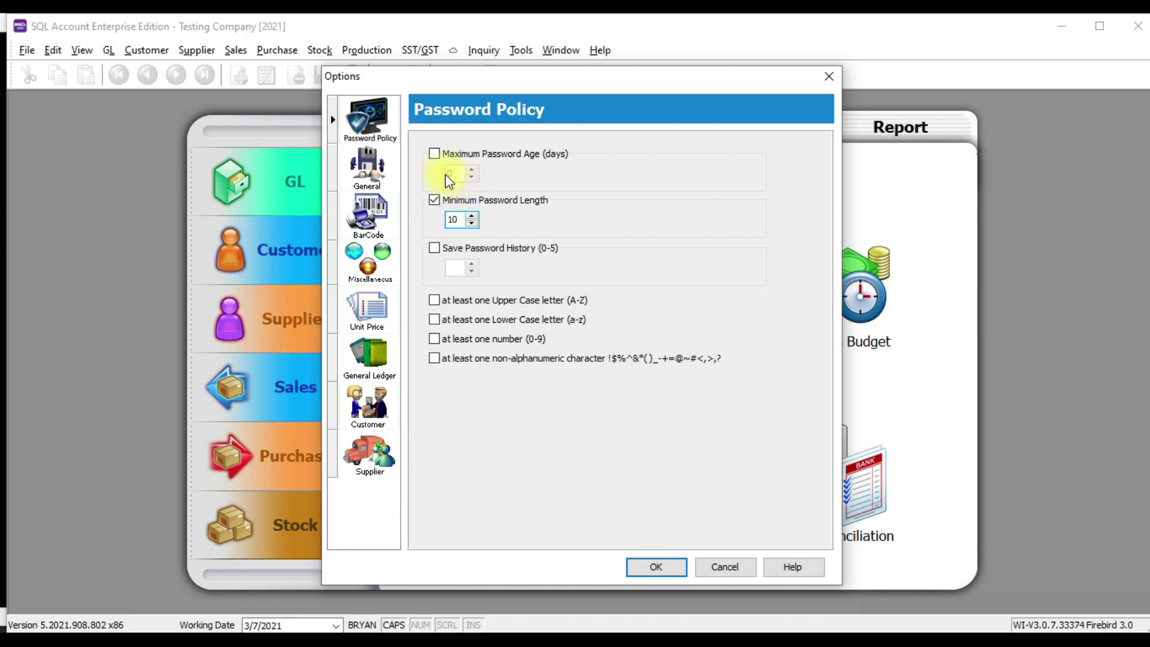
left_click(435, 199)
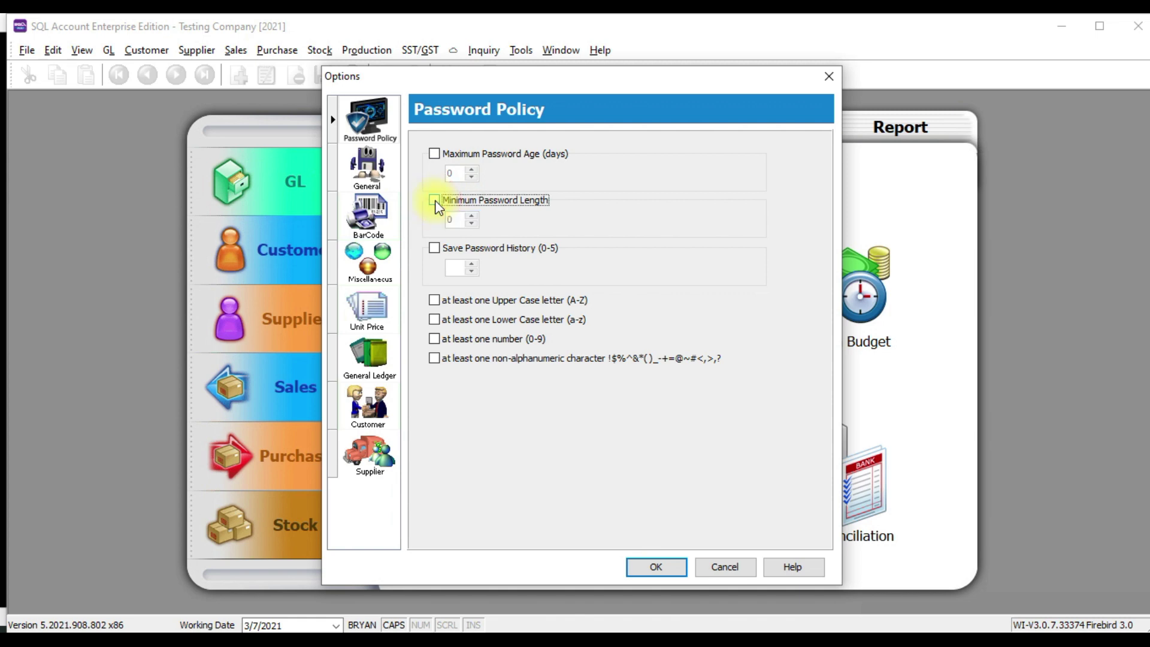
Try Save Password History with a count of 3, then switch it back off
left_click(433, 249)
left_click(451, 267)
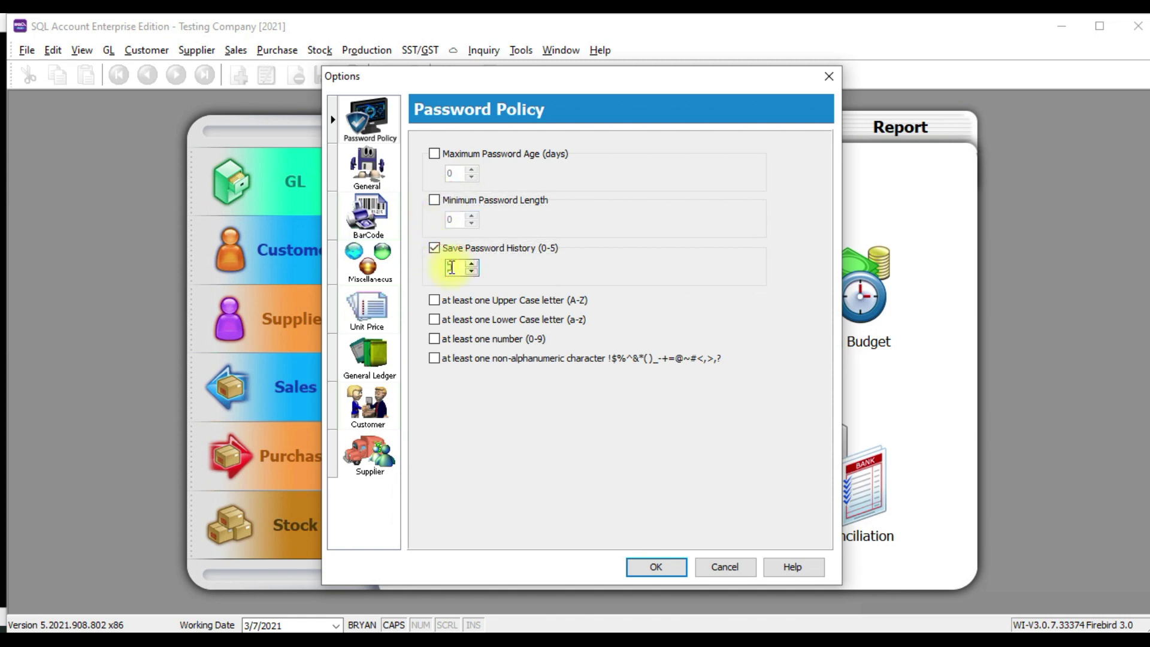
type("3")
left_click(434, 248)
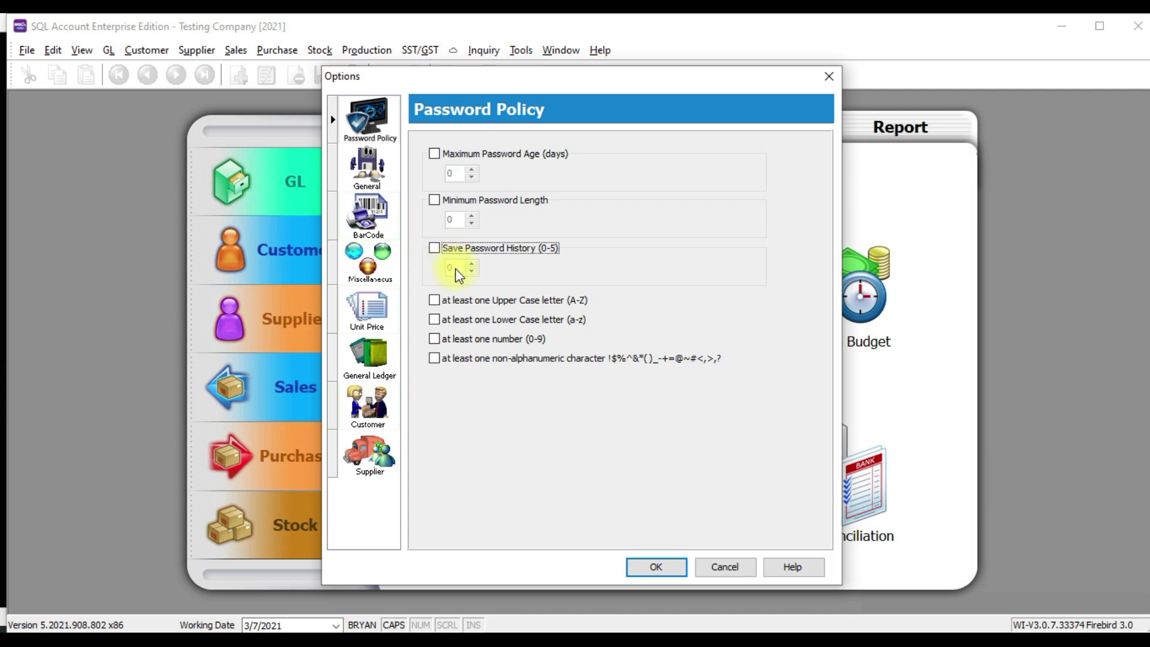
Toggle the upper case, number and non-alphanumeric rules off and close Options
left_click(434, 300)
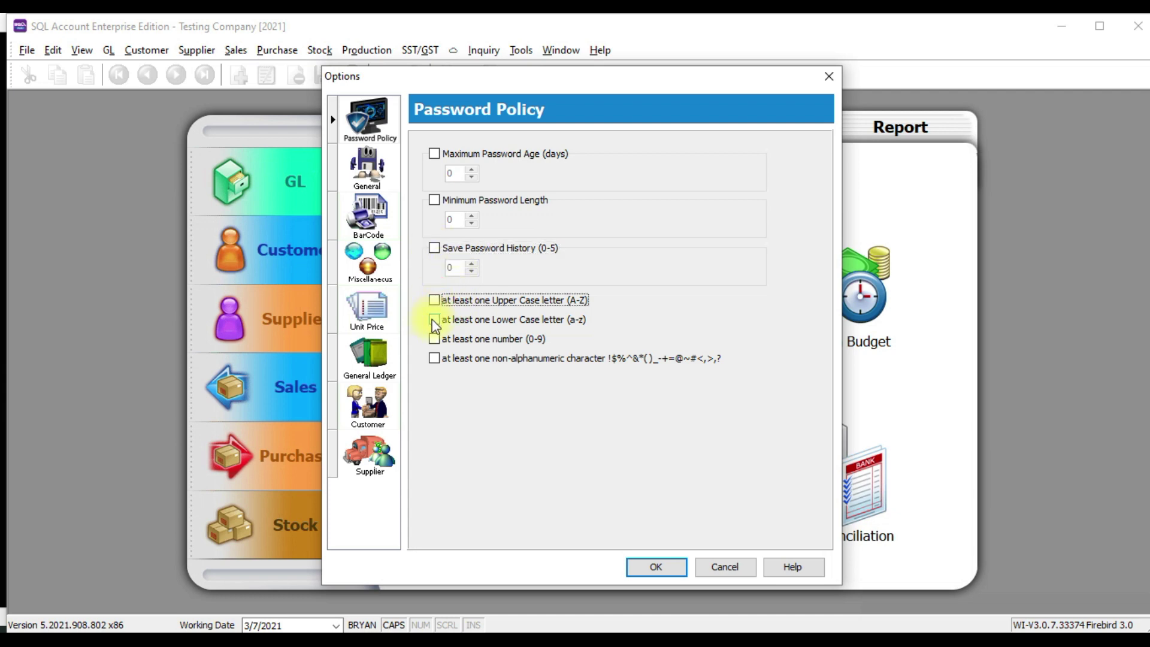
left_click(434, 319)
left_click(434, 339)
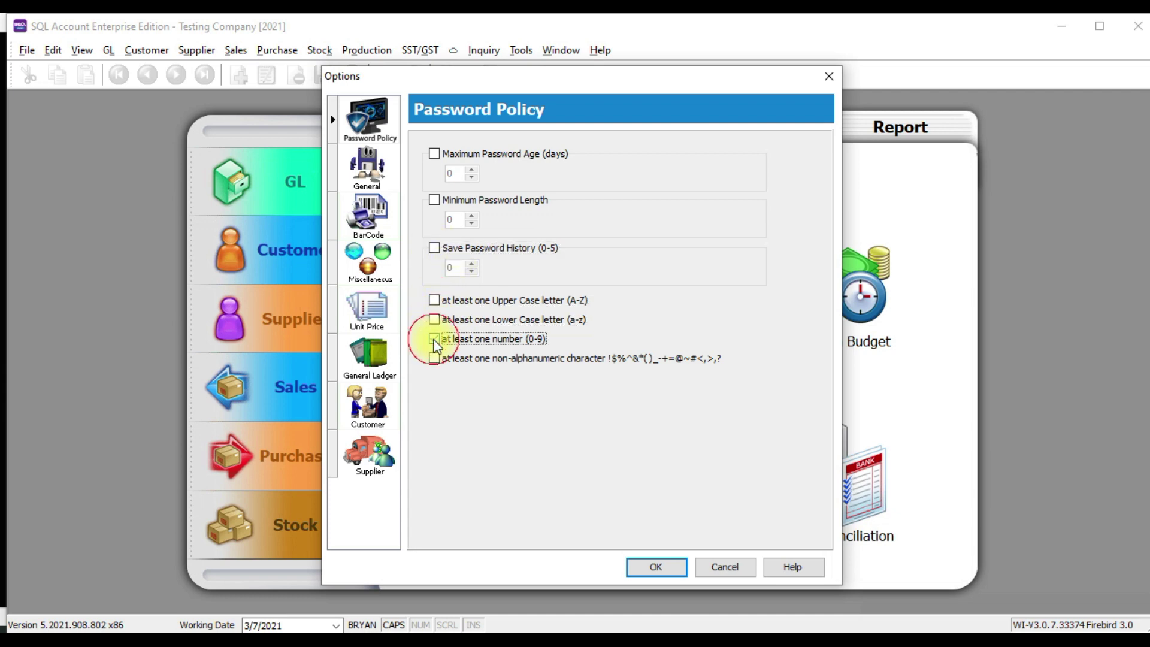
left_click(434, 358)
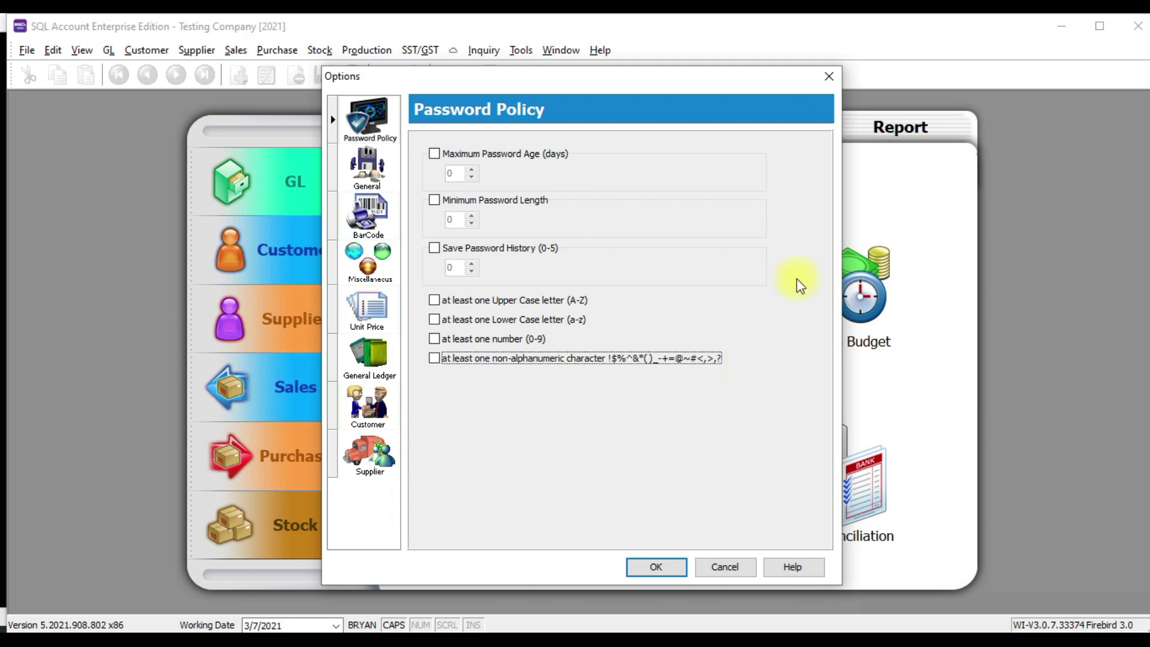
left_click(830, 75)
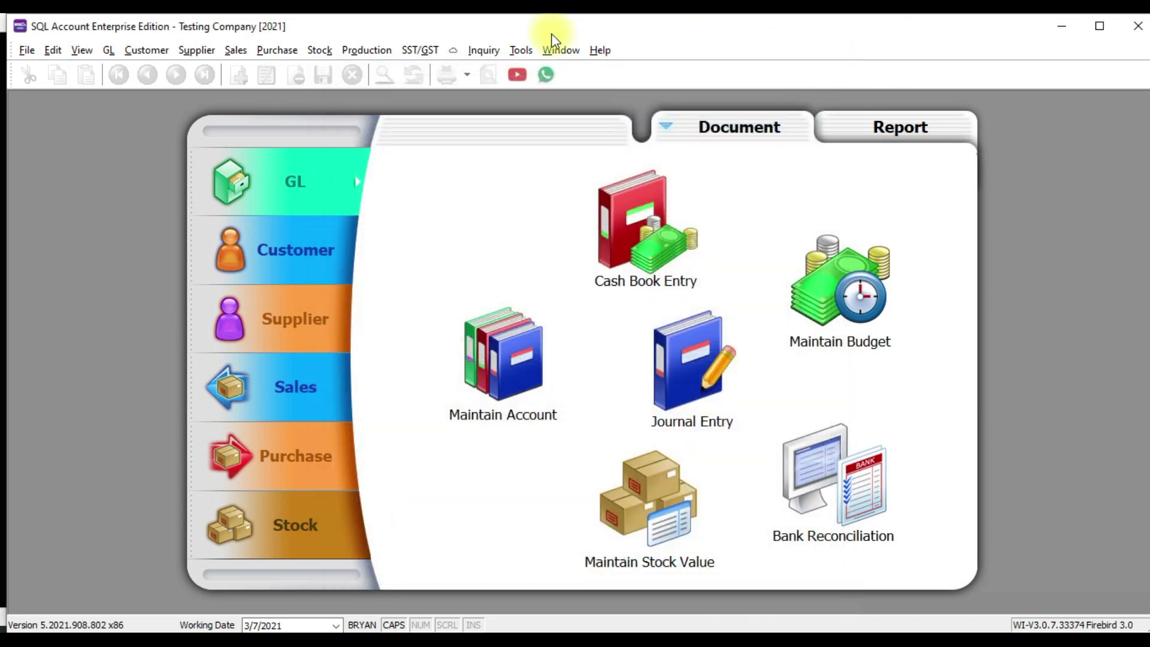
left_click(521, 50)
left_click(536, 453)
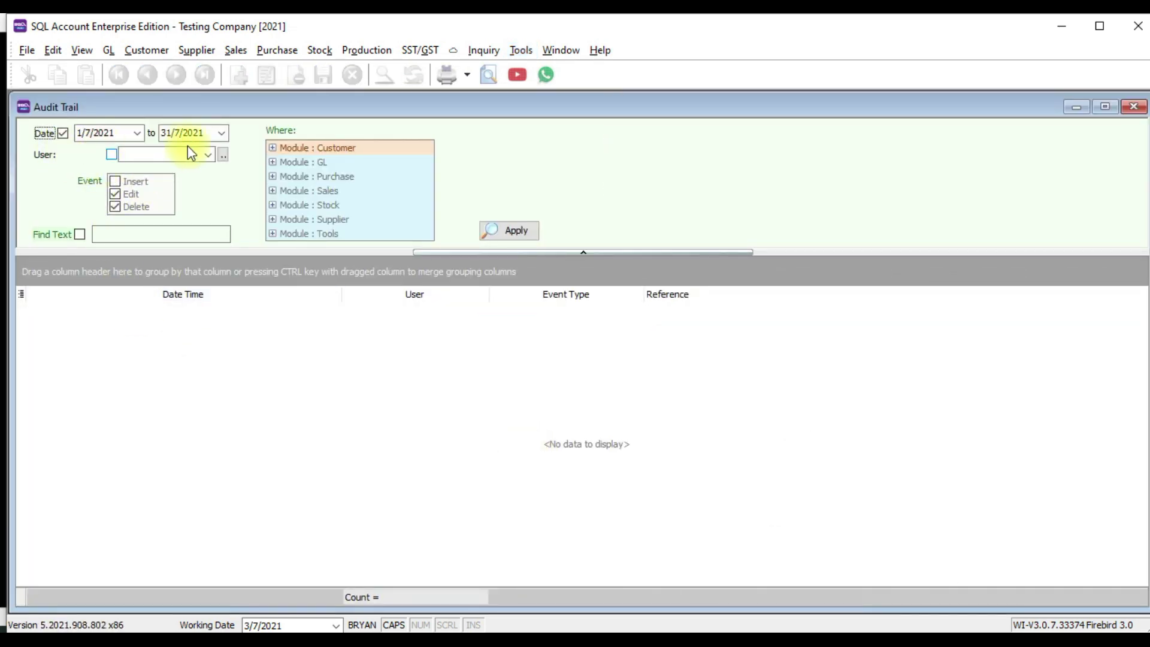
left_click(207, 155)
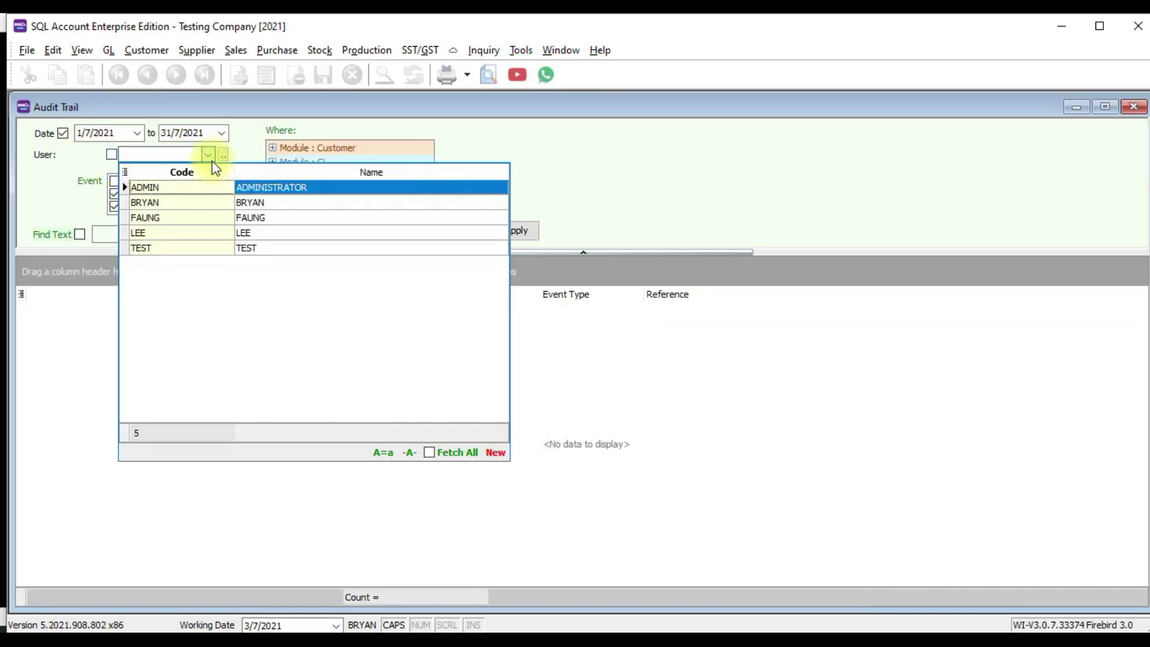
left_click(201, 207)
left_click(123, 181)
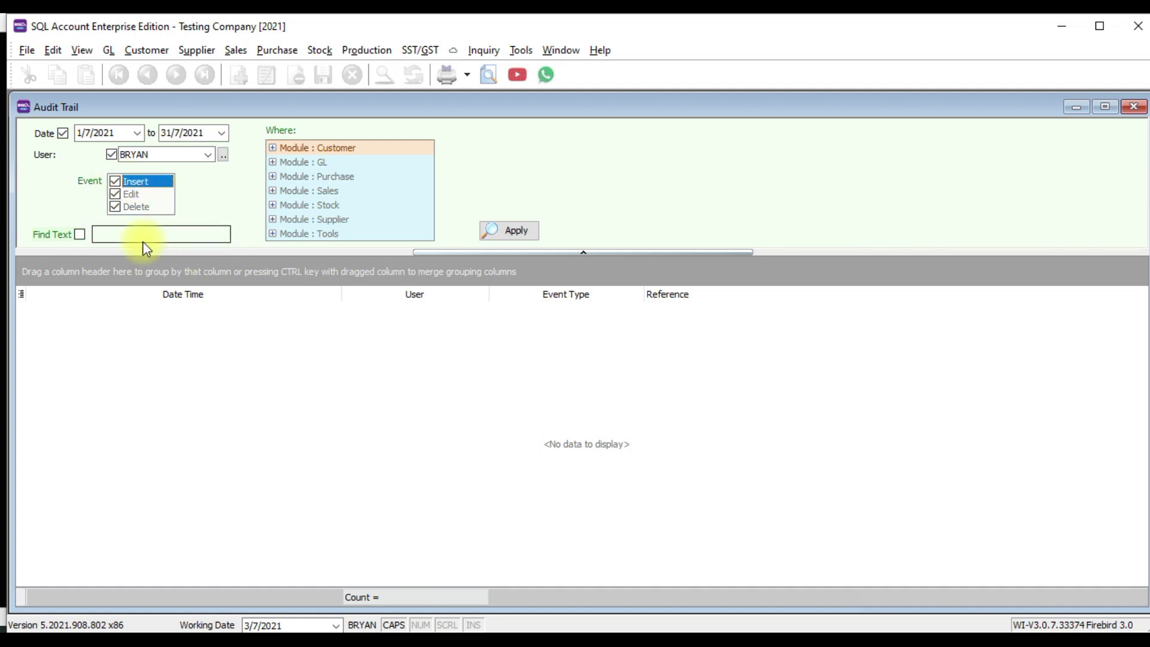
left_click(63, 133)
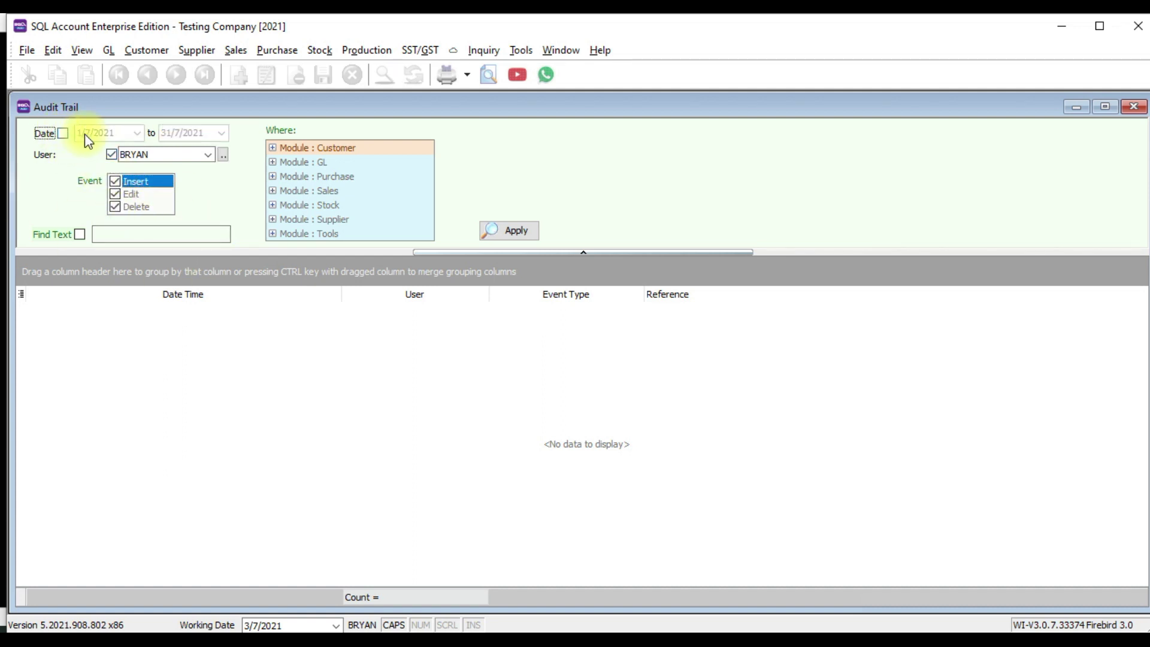
left_click(111, 154)
left_click(80, 235)
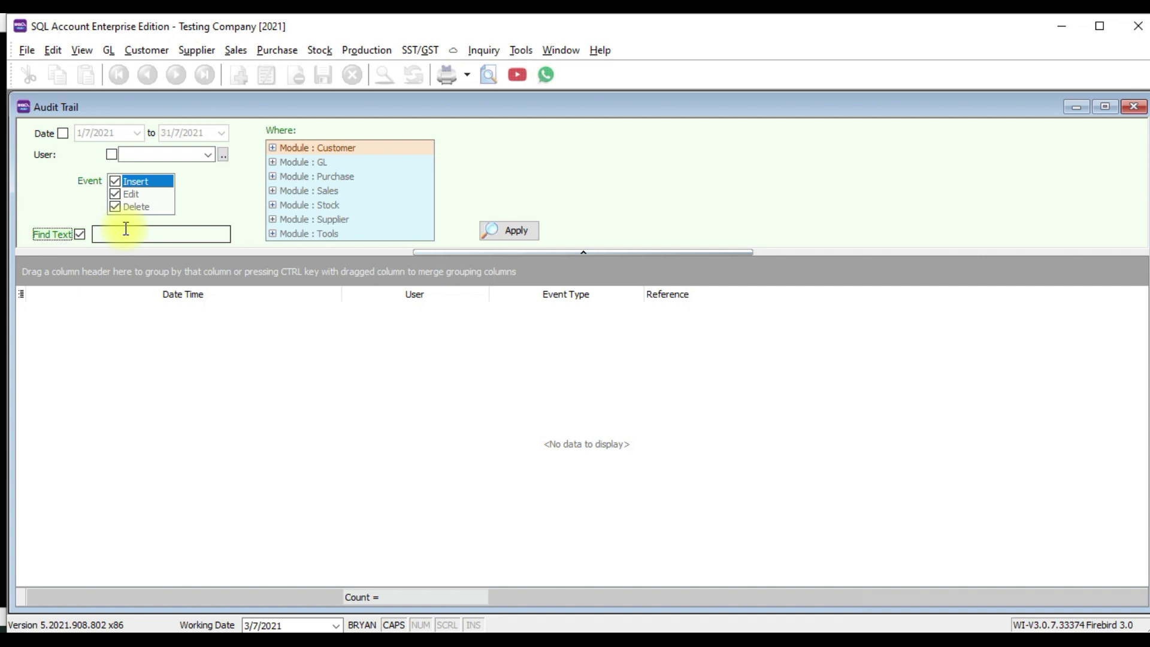
Close the Audit Trail window to return to the GL home screen
left_click(1133, 107)
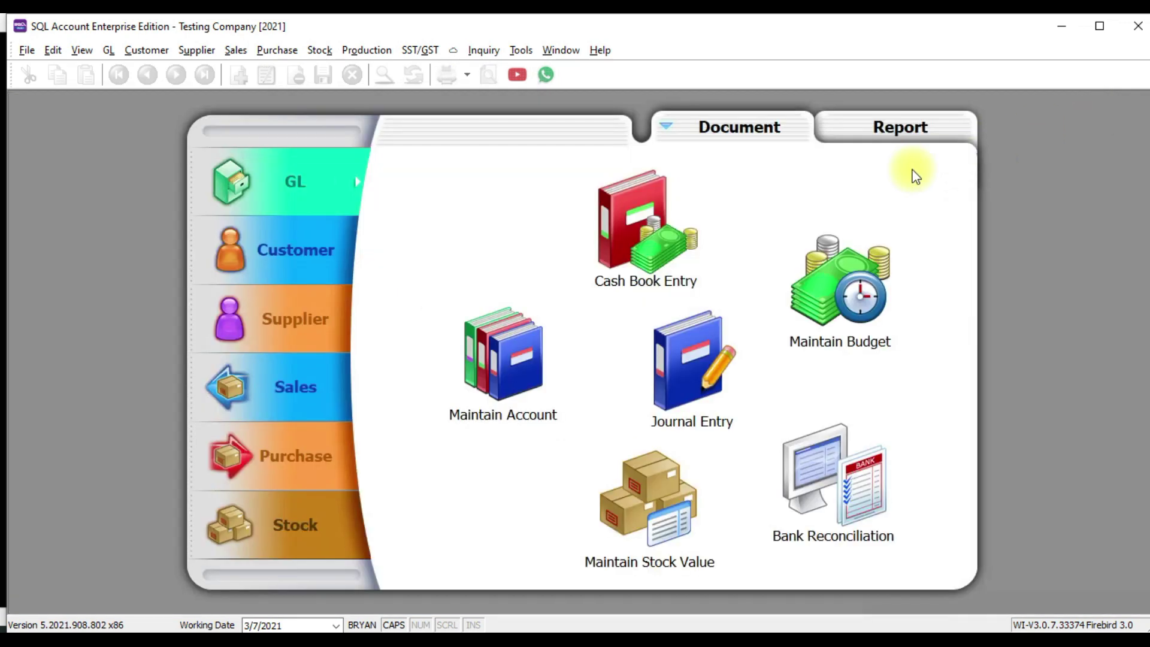